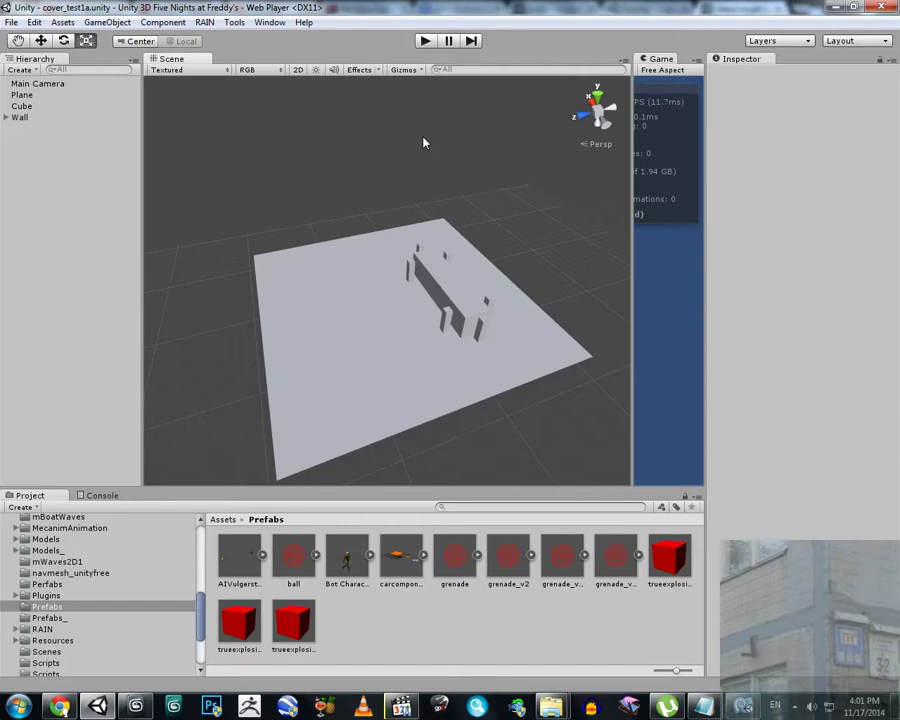
Start play mode and inspect the cover markers around the wall up close
click(424, 42)
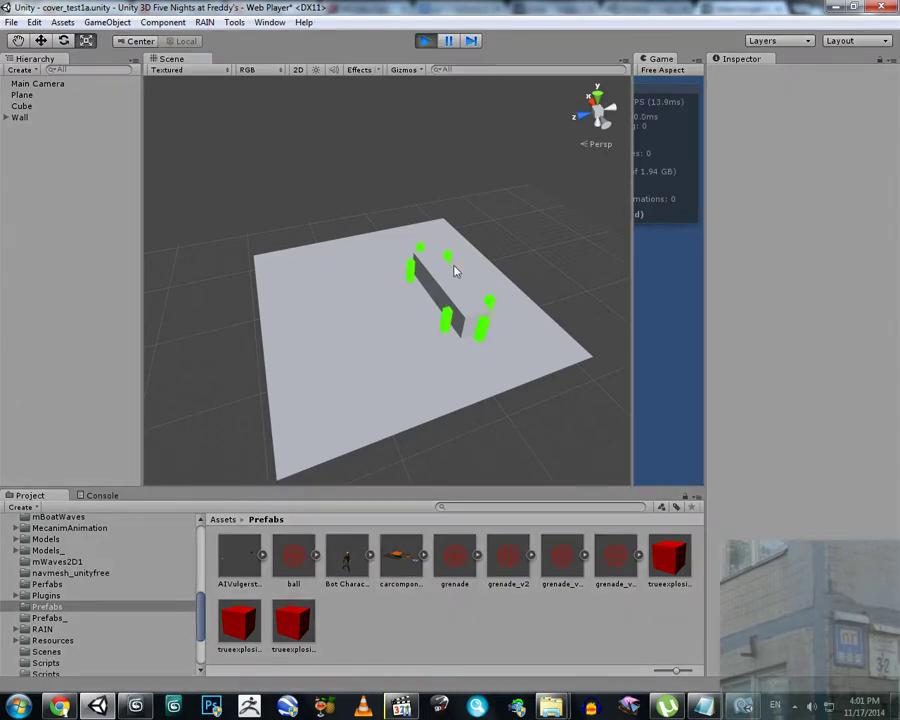
drag(396, 267, 443, 343)
key(w)
click(408, 257)
click(448, 186)
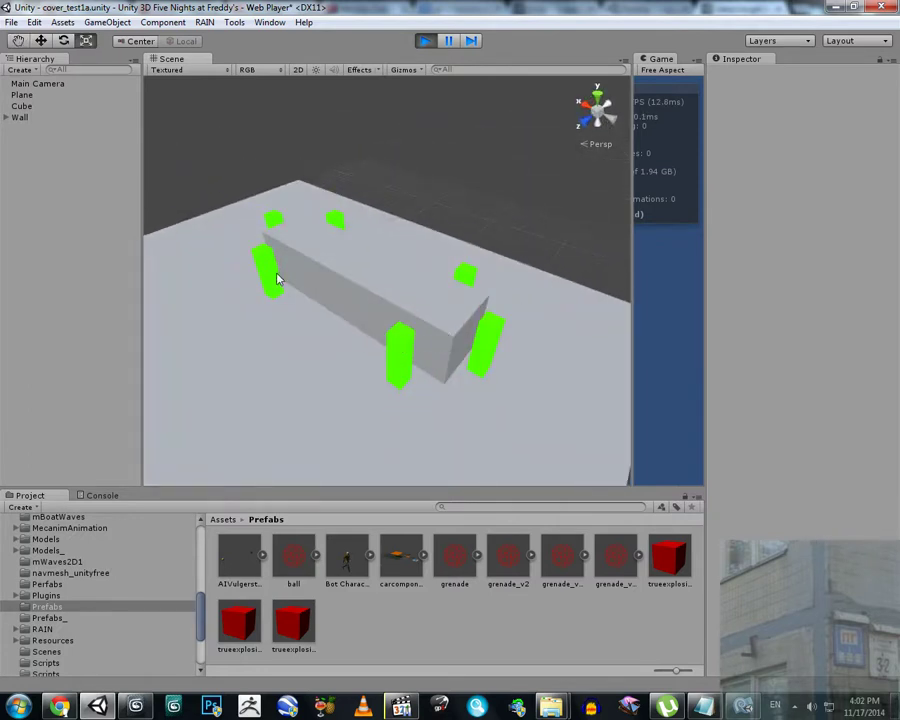
drag(506, 334, 236, 194)
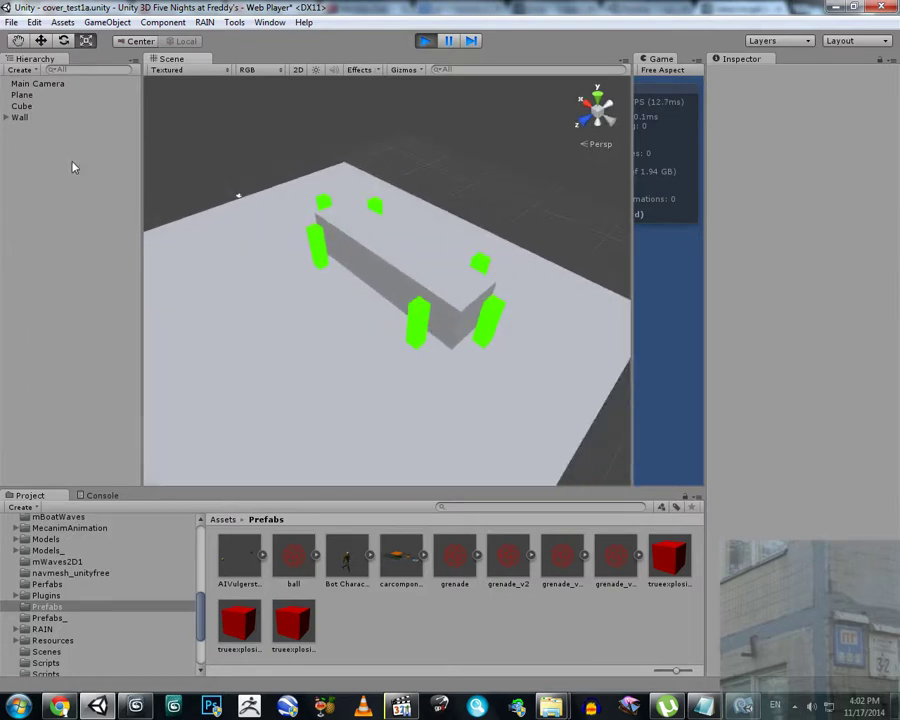
Duplicate the wall with its covers and move the copy across the plane to about Z 4.59
click(35, 119)
drag(315, 211, 291, 160)
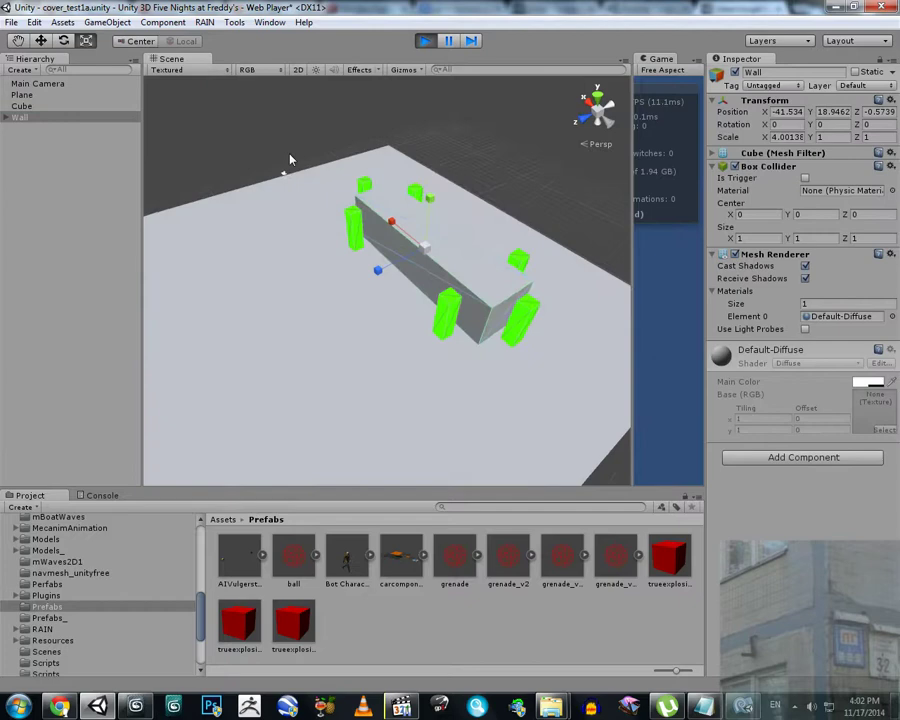
click(42, 41)
drag(471, 253, 384, 255)
key(ctrl+d)
drag(454, 275, 374, 316)
Duplicate the second wall, move the copy to about X -44.7, Z 2.1 and rotate it to about 269° around Y
key(ctrl+d)
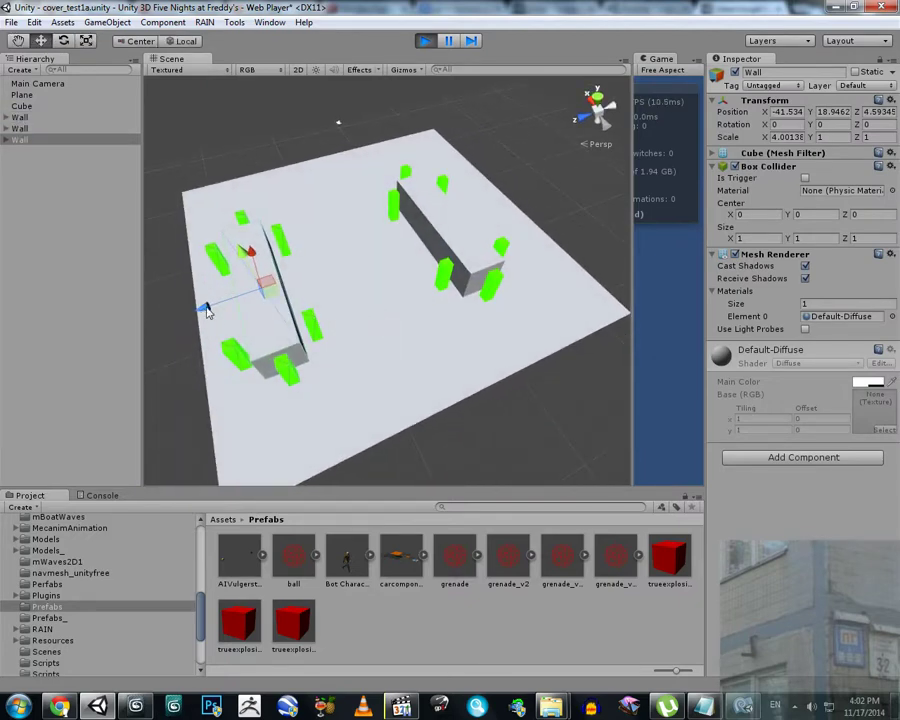
drag(205, 311, 268, 208)
click(63, 41)
drag(400, 305, 536, 207)
Place a fourth wall copy at about X -37.8, Z 2.3, rotated to about 306° around Y
click(40, 41)
drag(362, 273, 241, 147)
click(64, 41)
drag(302, 219, 227, 225)
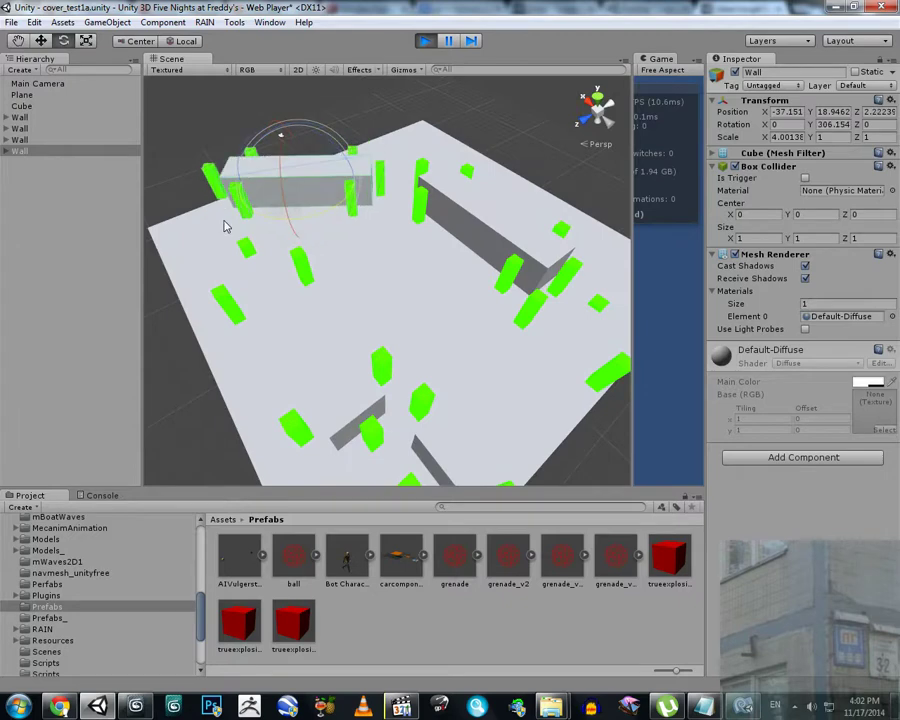
key(w)
drag(357, 193, 307, 232)
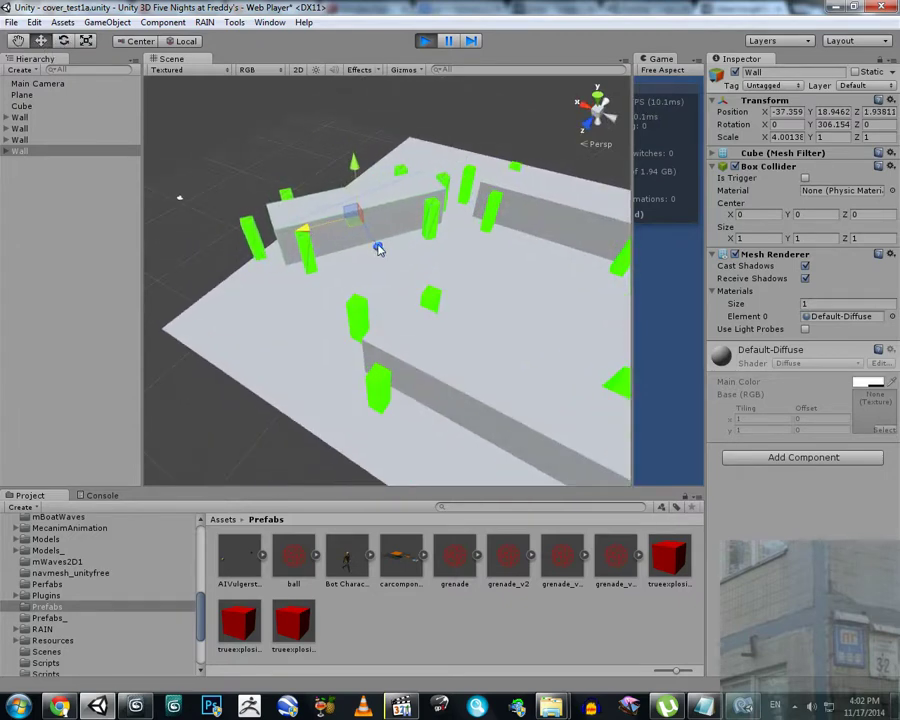
drag(377, 249, 352, 232)
scroll(429, 258, down, 3)
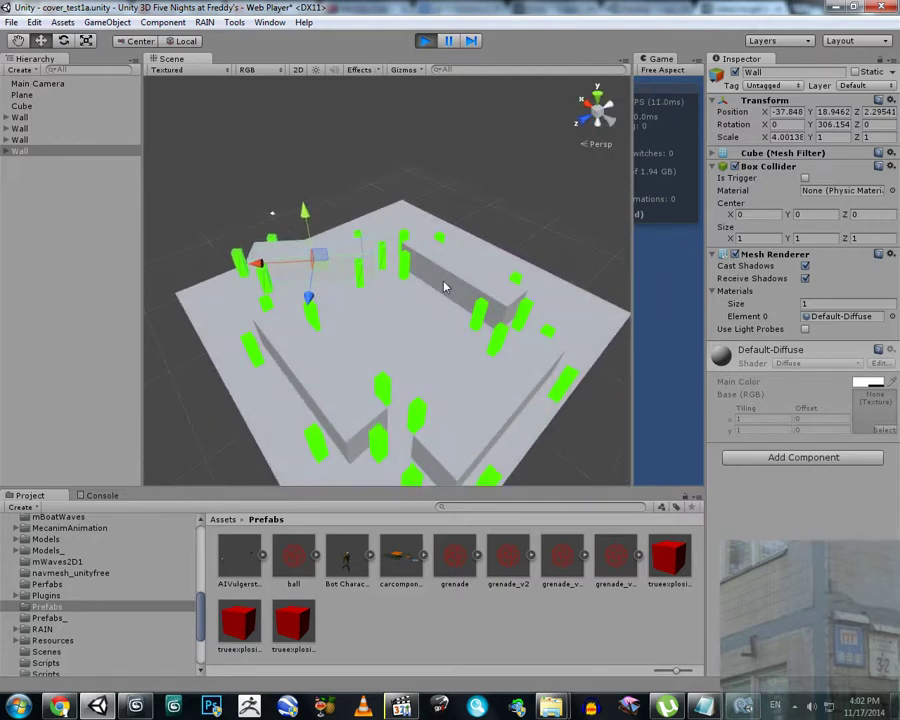
Move the second wall outward along Z to about 5.71
click(58, 141)
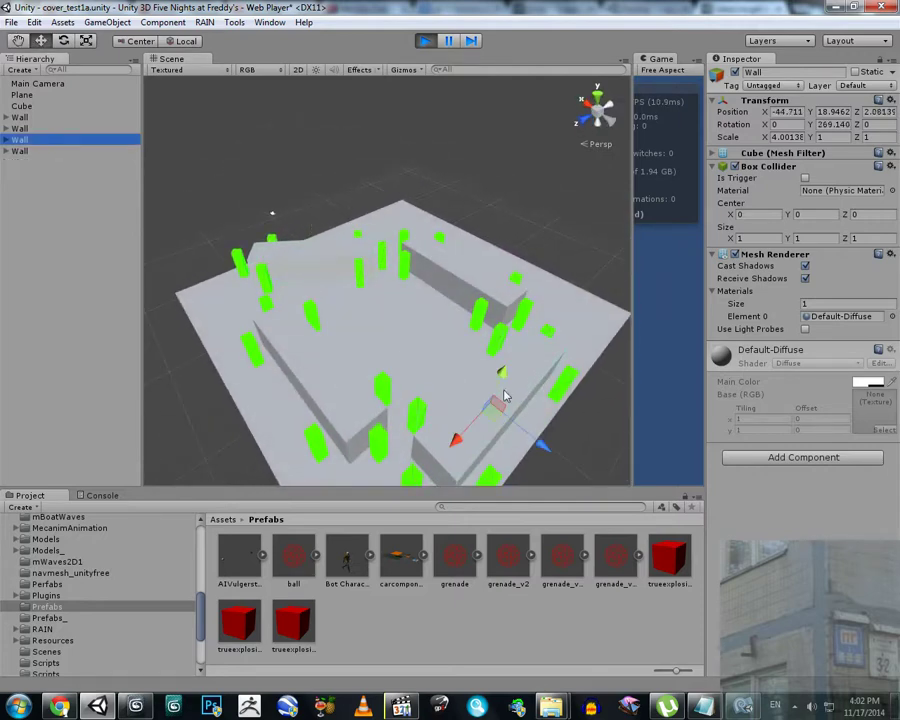
click(30, 128)
drag(394, 342, 346, 379)
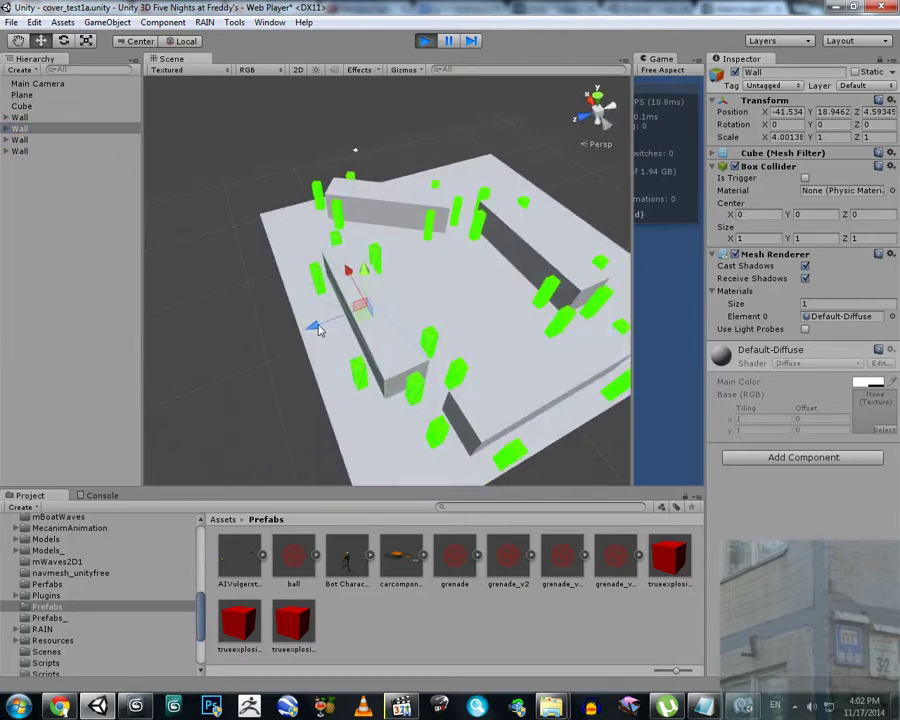
drag(318, 326, 279, 344)
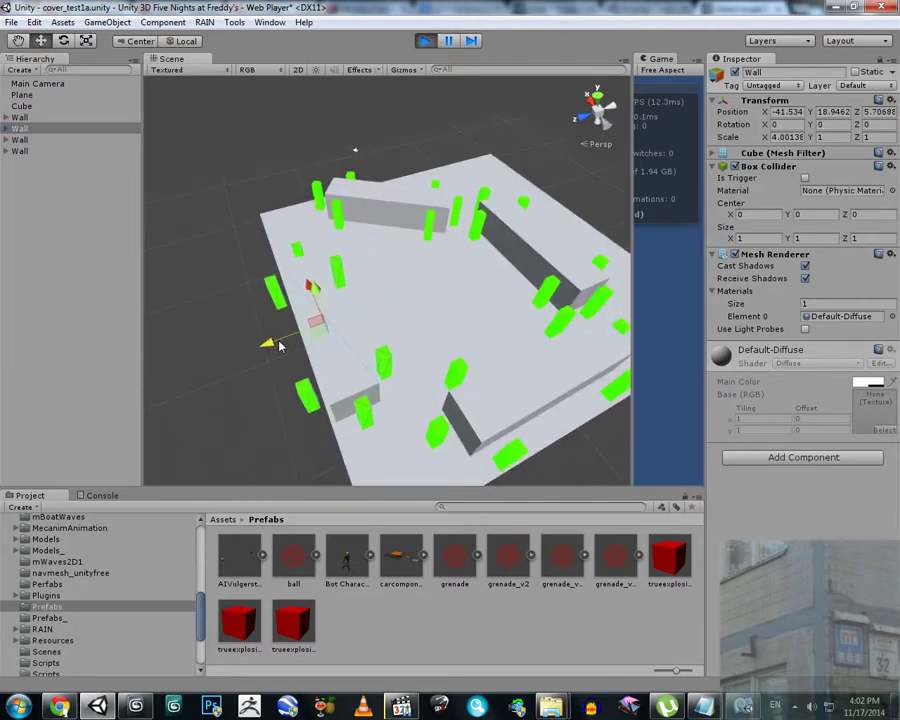
Scale the ground plane up uniformly so it extends well beyond all four walls
click(411, 302)
click(88, 41)
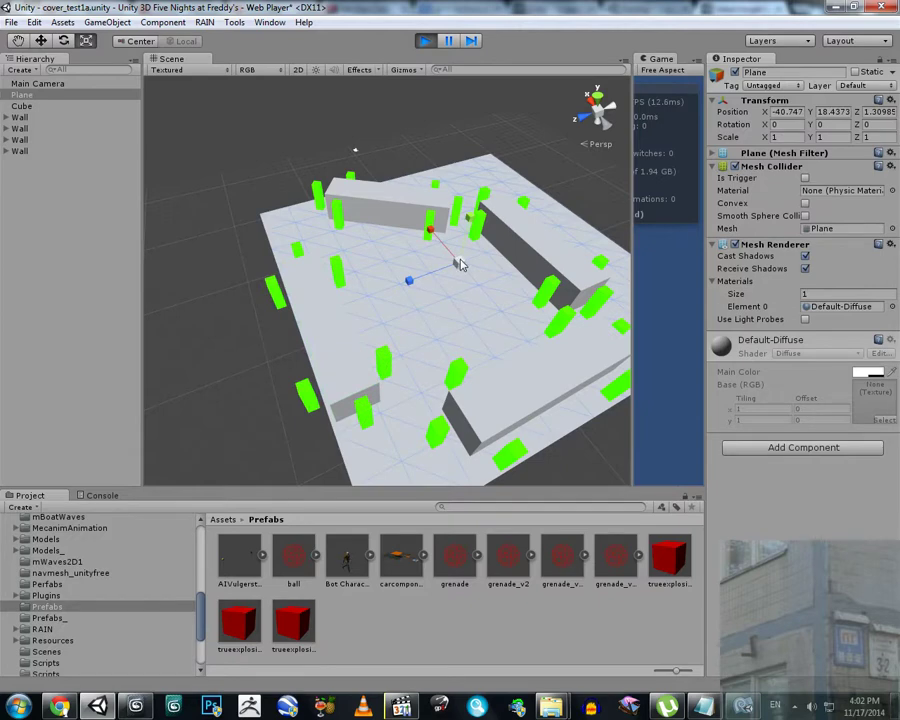
drag(460, 263, 617, 153)
right_click(380, 320)
click(20, 140)
right_click(362, 307)
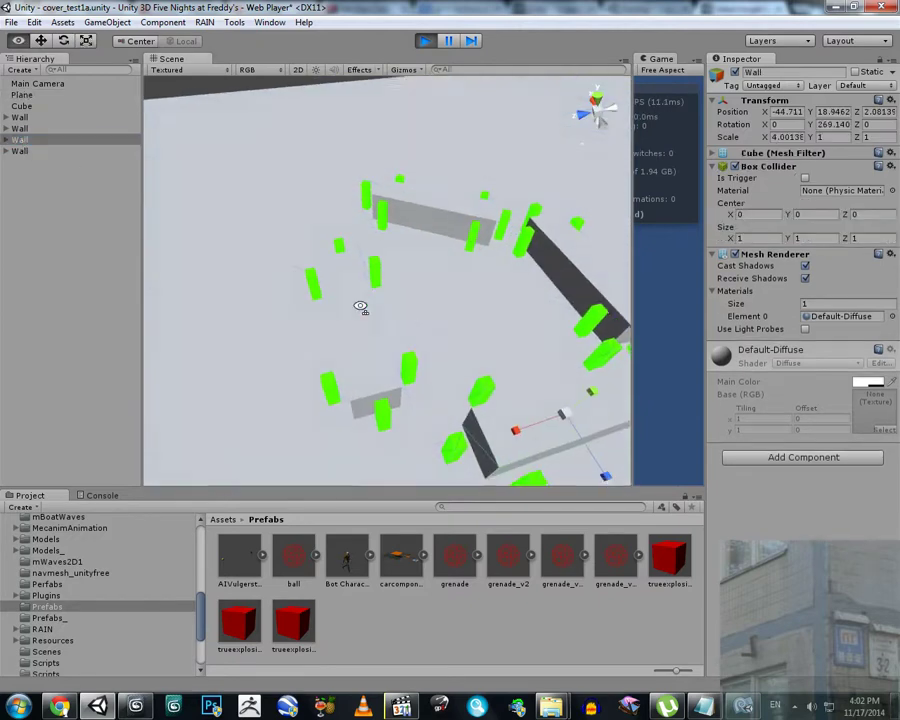
Move the second wall farther outward along its Z axis on the enlarged plane, then deselect it
click(60, 128)
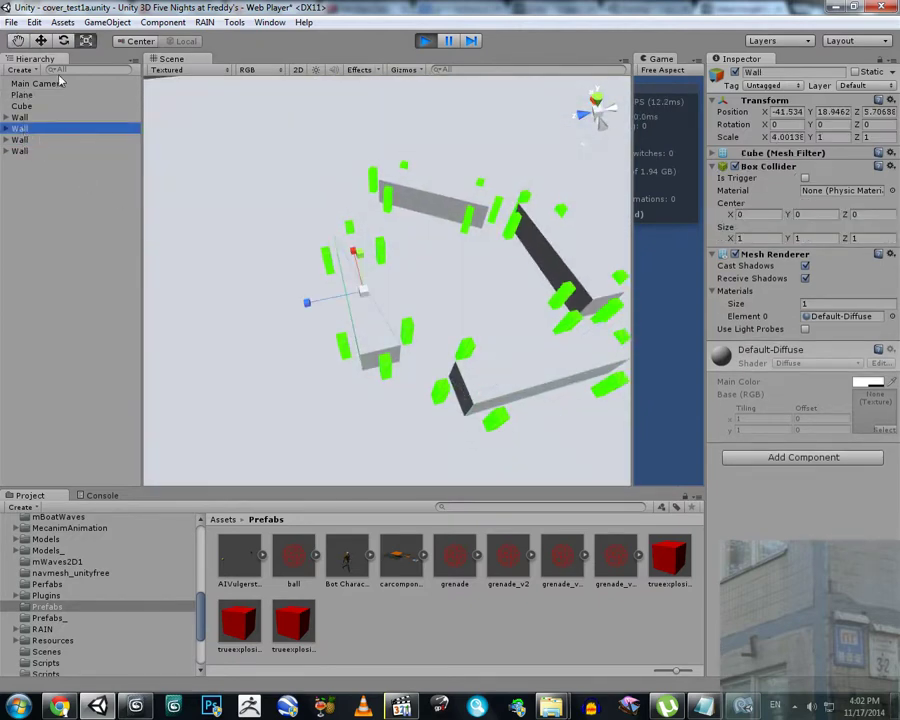
click(41, 41)
drag(315, 302, 350, 150)
click(336, 146)
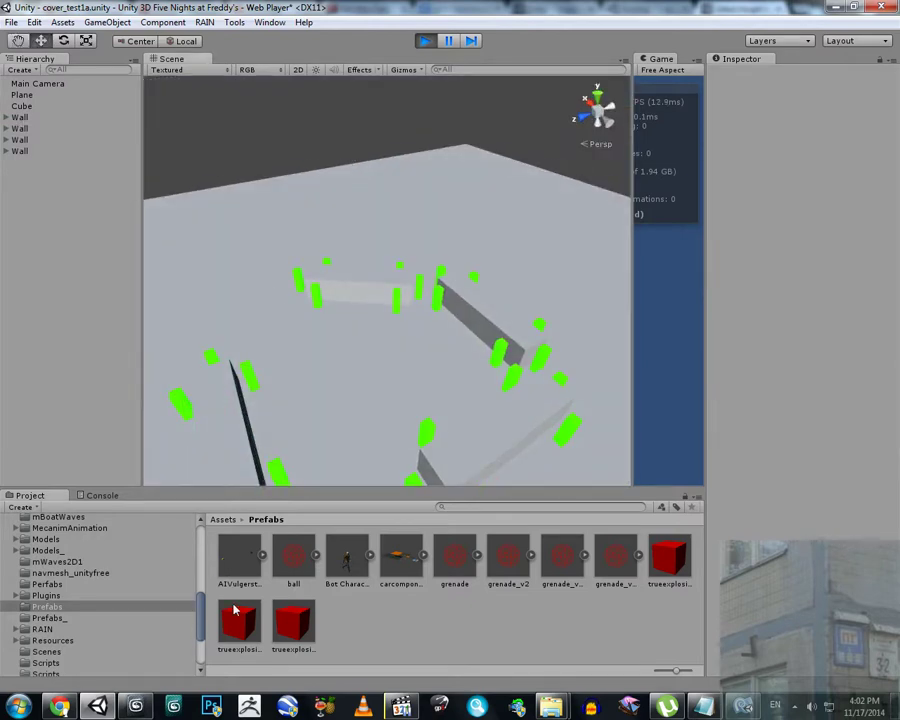
Drop the grenade_v2c prefab into the area between the four walls and inspect the cover markers around the blast
drag(204, 619, 208, 528)
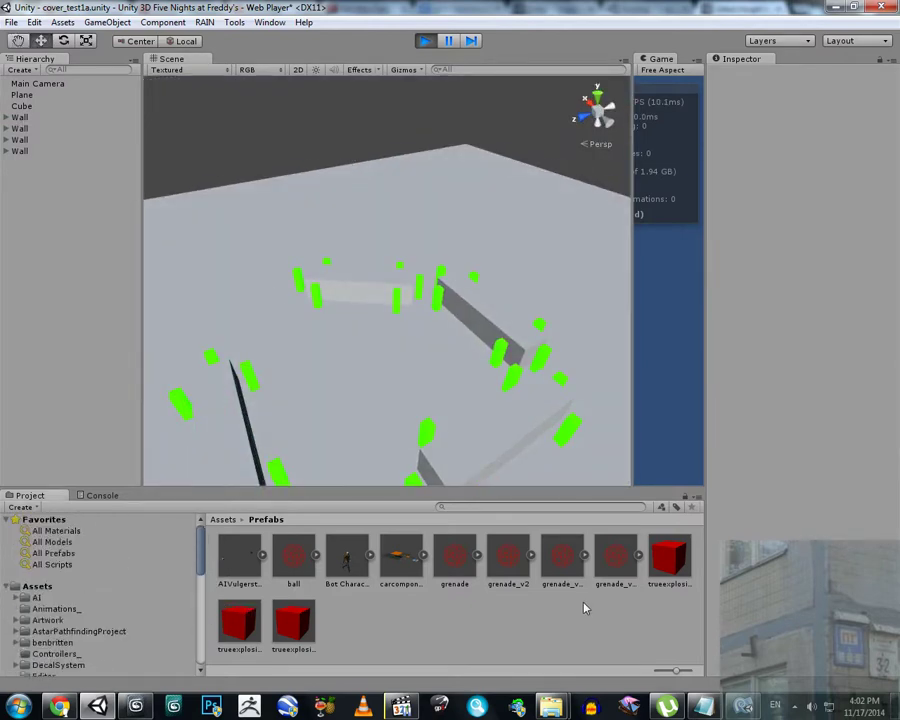
right_click(404, 406)
key(w)
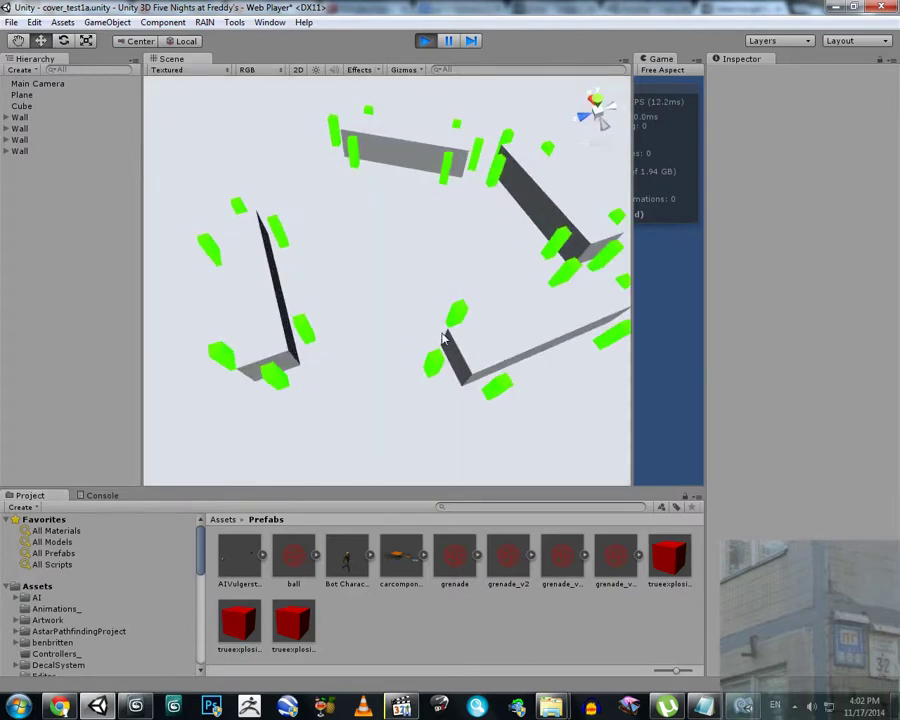
drag(446, 335, 267, 169)
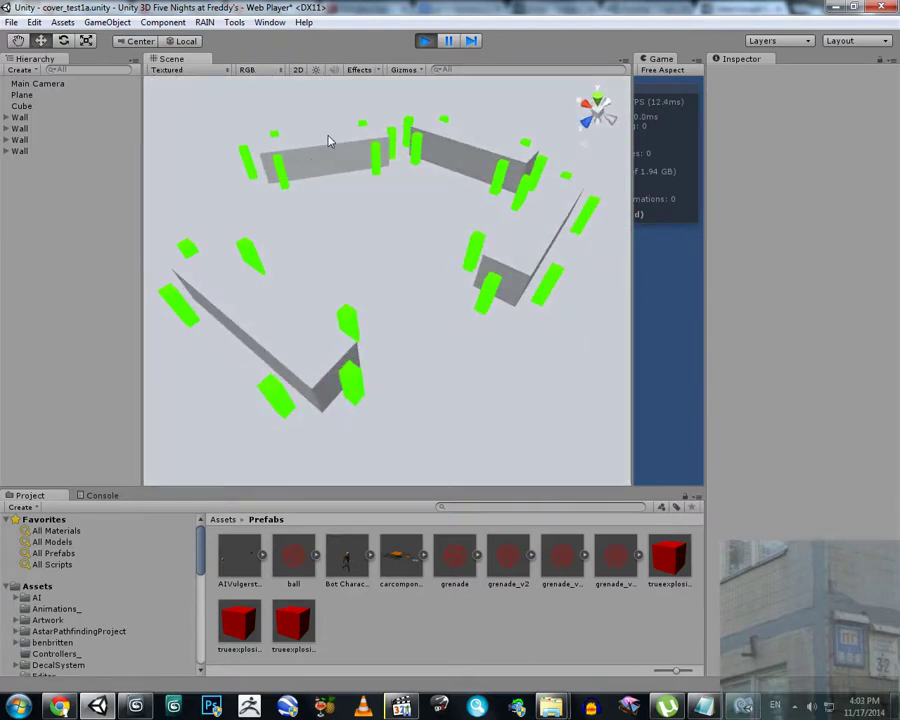
drag(422, 315, 400, 313)
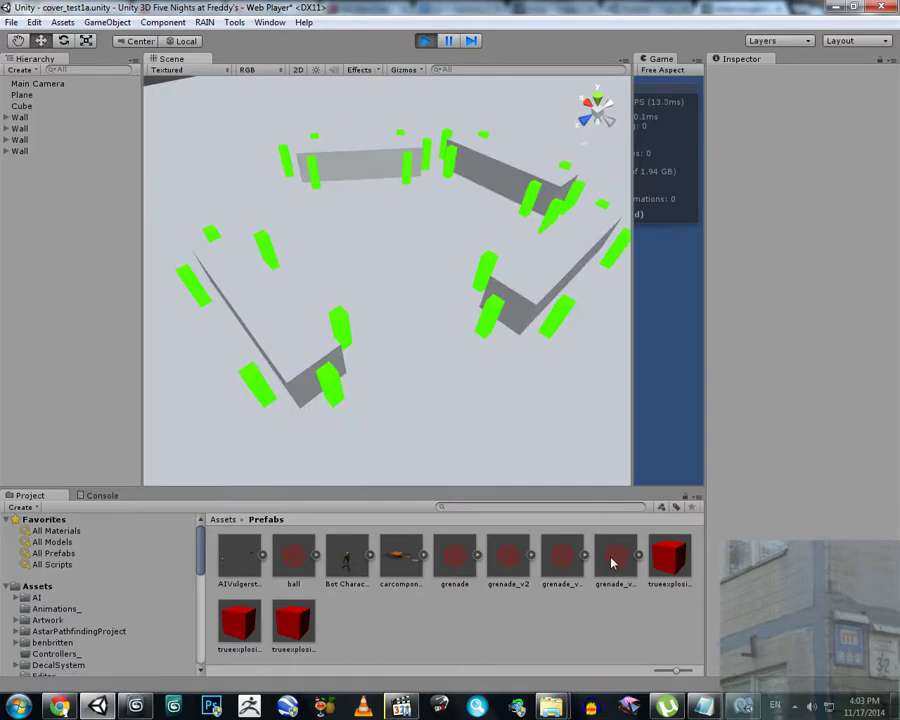
drag(615, 566, 414, 300)
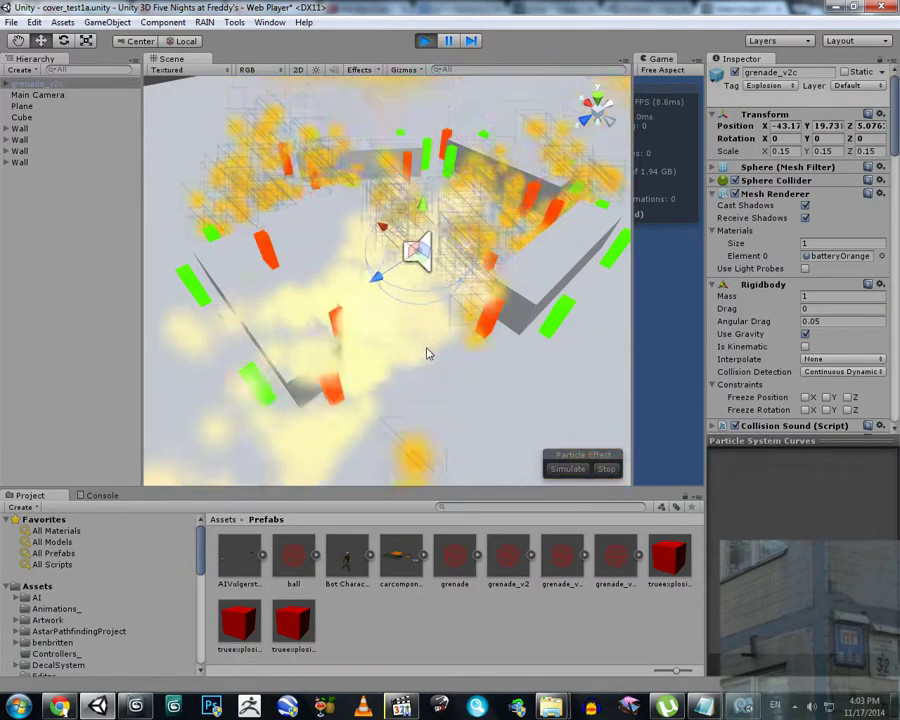
drag(422, 353, 494, 248)
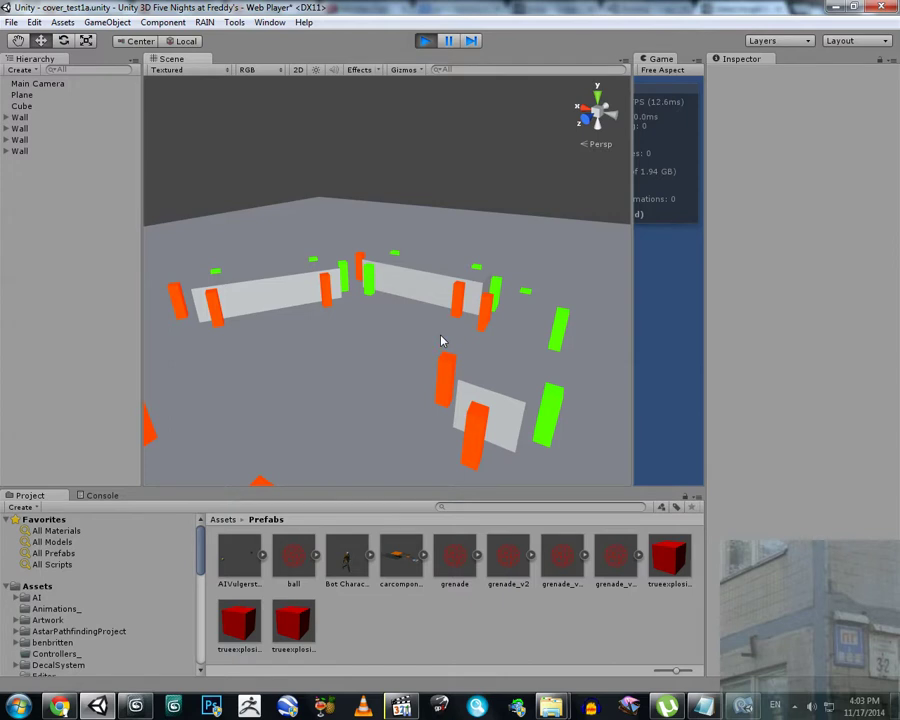
drag(414, 345, 438, 370)
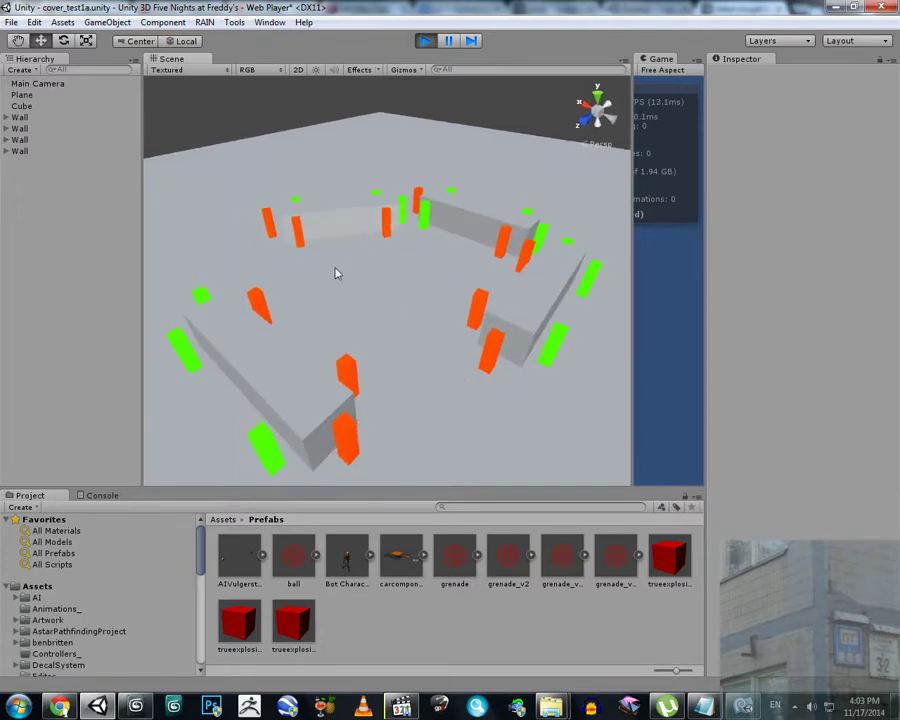
scroll(380, 280, up, 2)
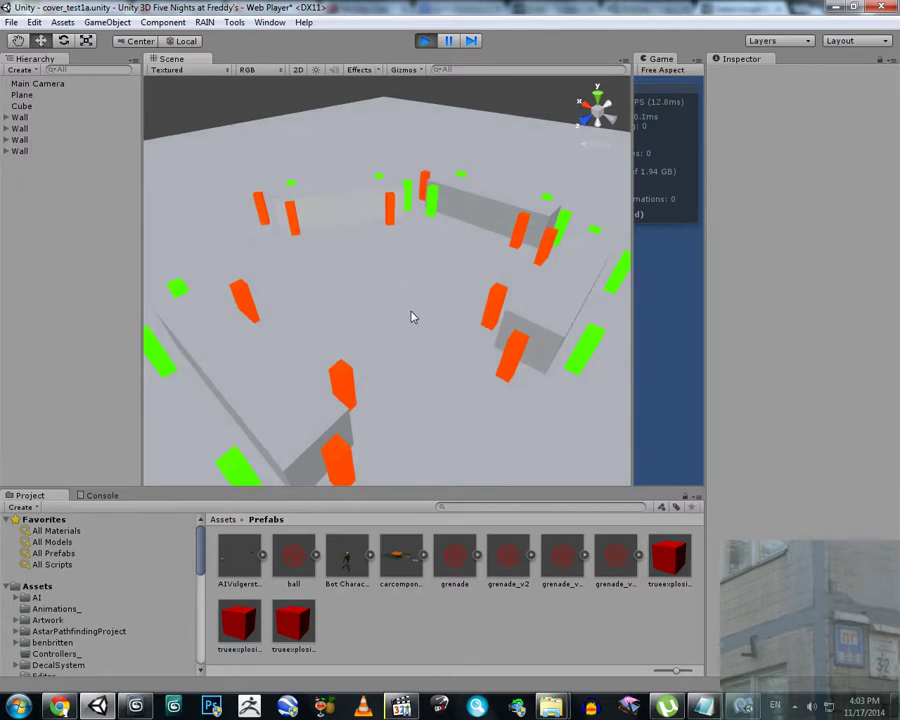
Enable Is Safe on all six covers of the fourth wall in the hierarchy
click(6, 151)
click(32, 162)
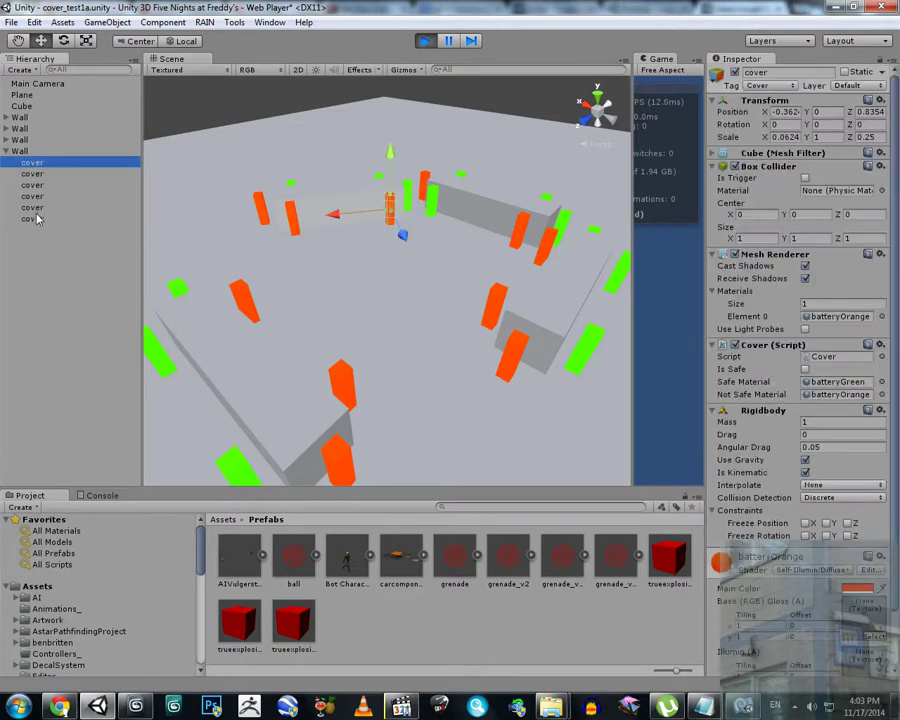
shift+click(32, 218)
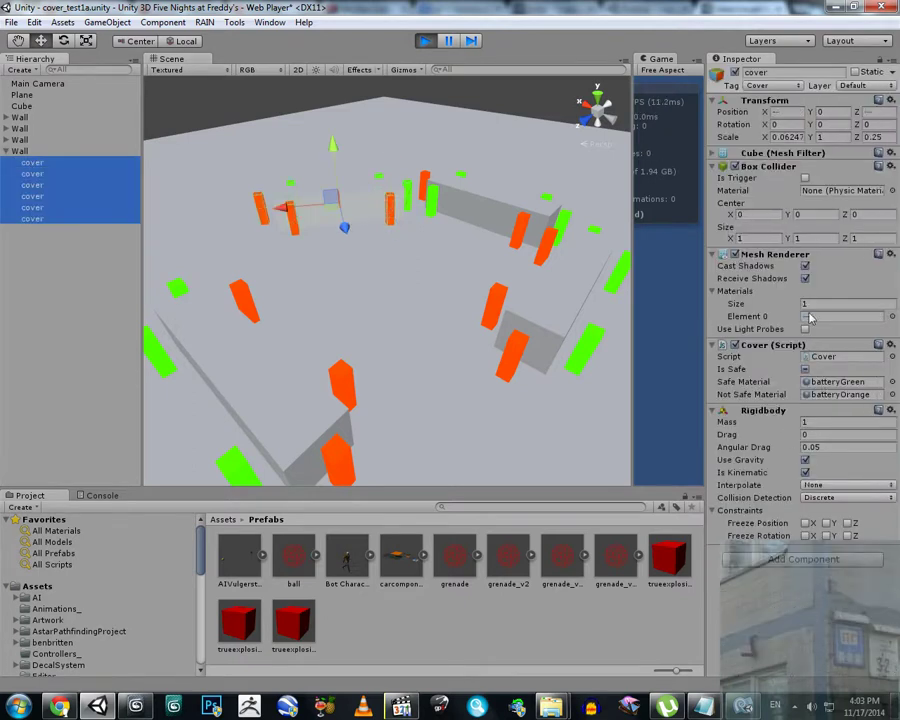
click(806, 370)
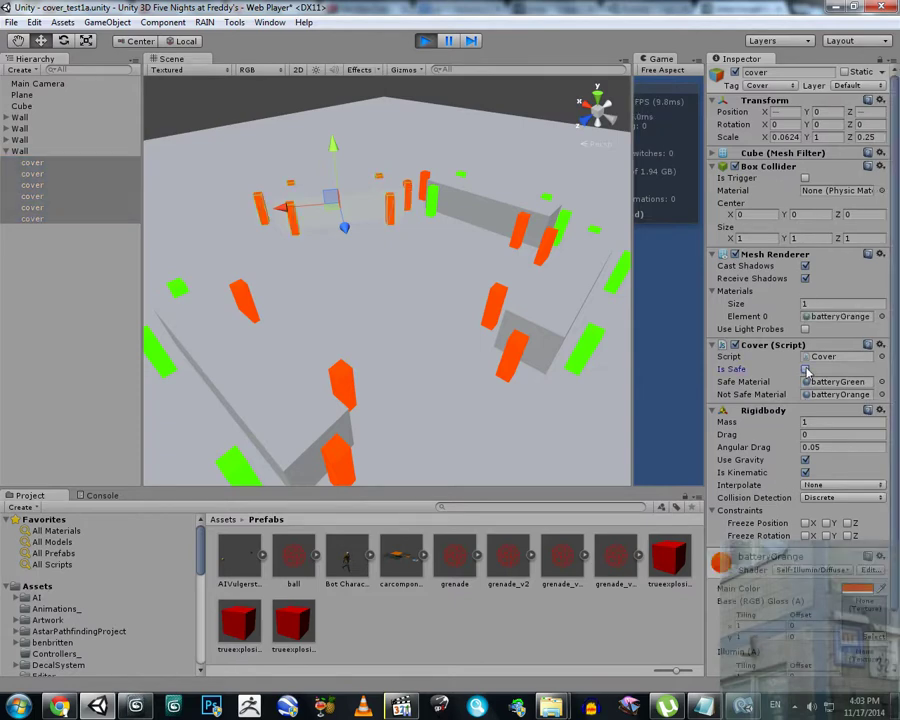
click(6, 151)
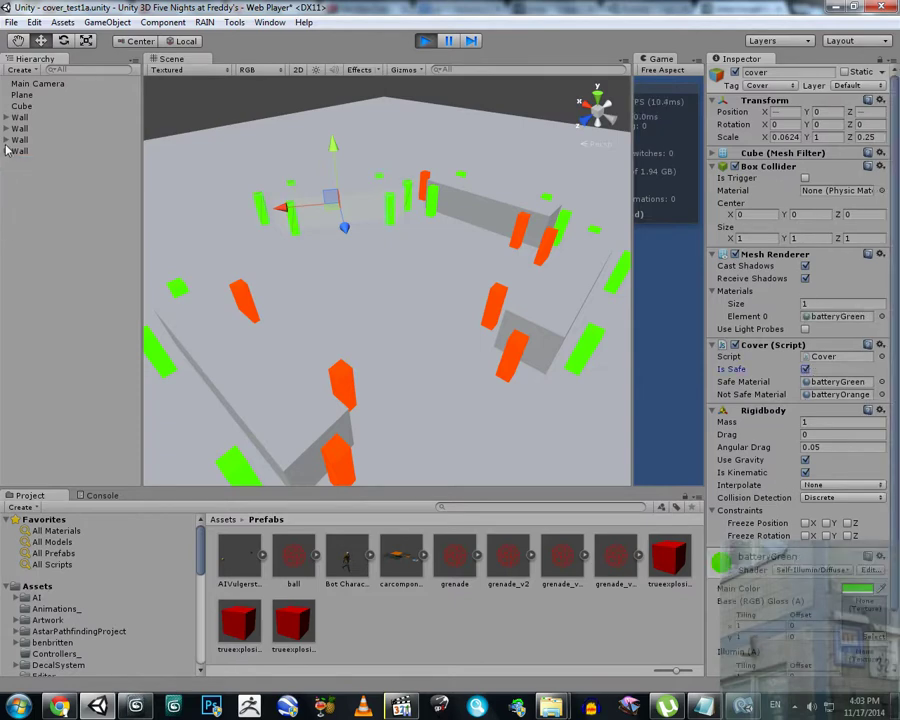
Enable Is Safe on all six covers of the third wall
click(6, 140)
click(32, 151)
shift+click(44, 205)
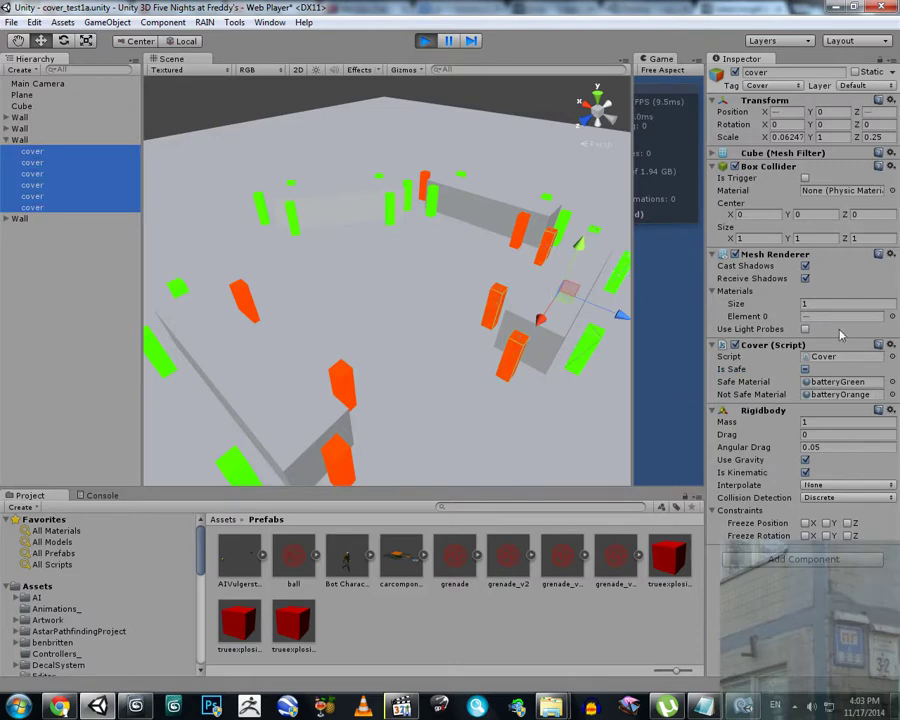
click(805, 369)
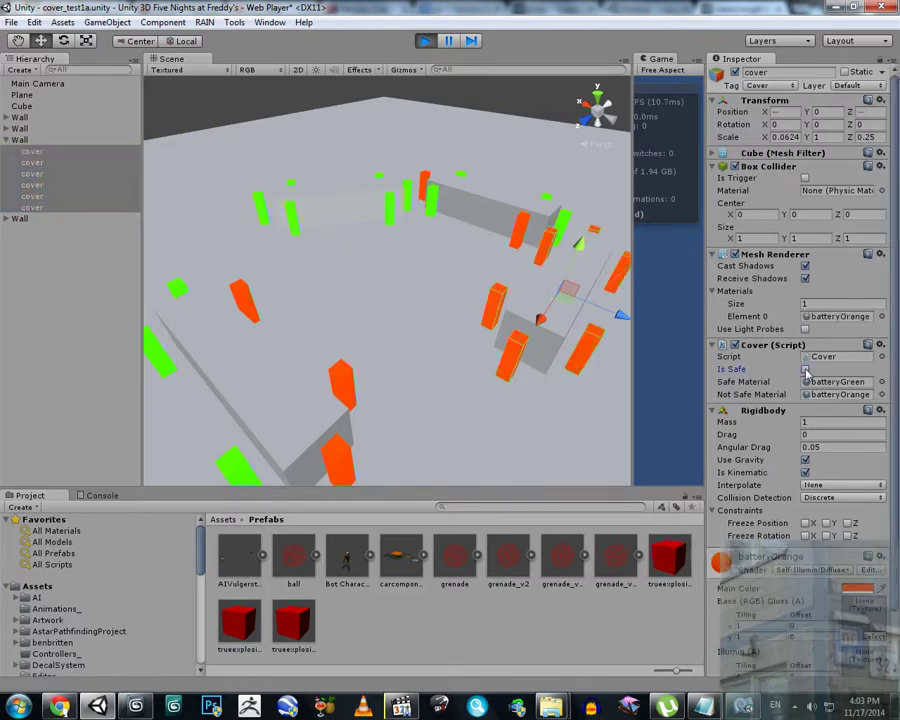
click(805, 369)
click(7, 140)
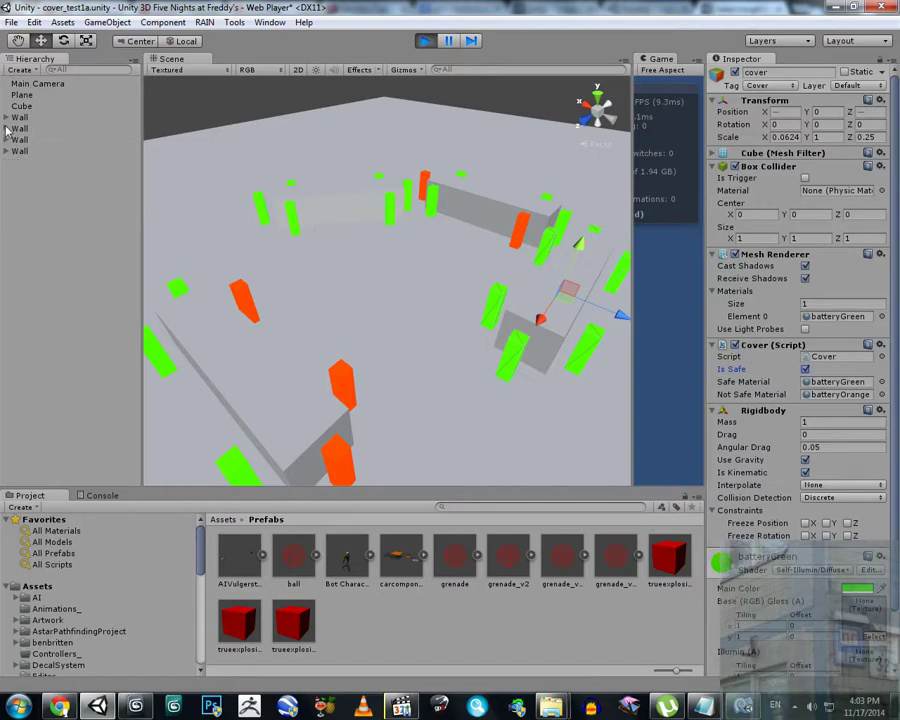
Enable Is Safe on all six covers of the second wall
click(7, 128)
click(32, 140)
shift+click(38, 196)
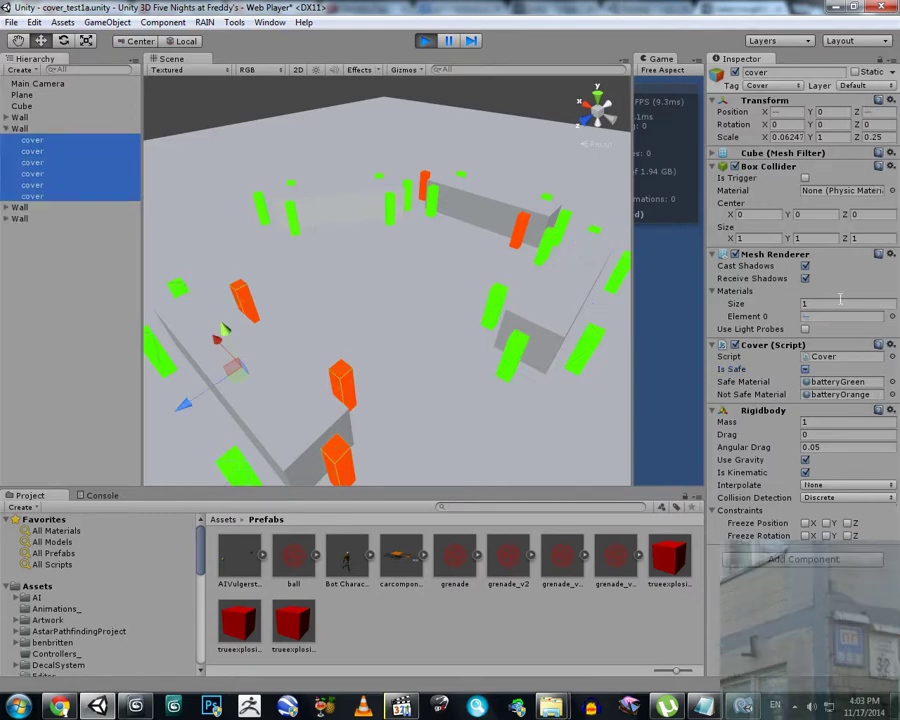
click(805, 370)
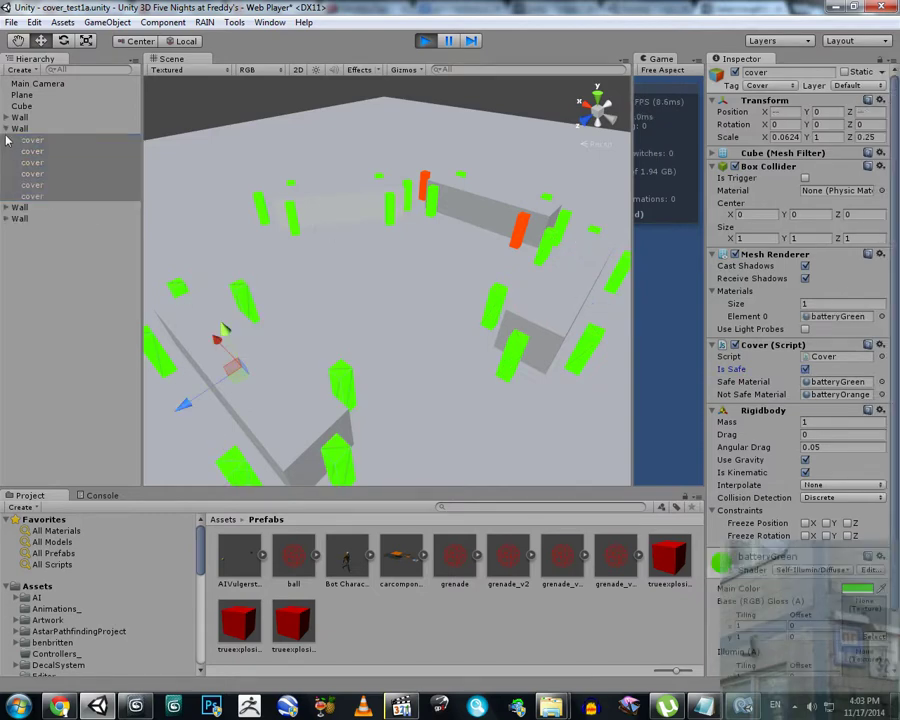
click(7, 128)
Enable Is Safe on all six covers of the first wall
click(7, 117)
click(30, 128)
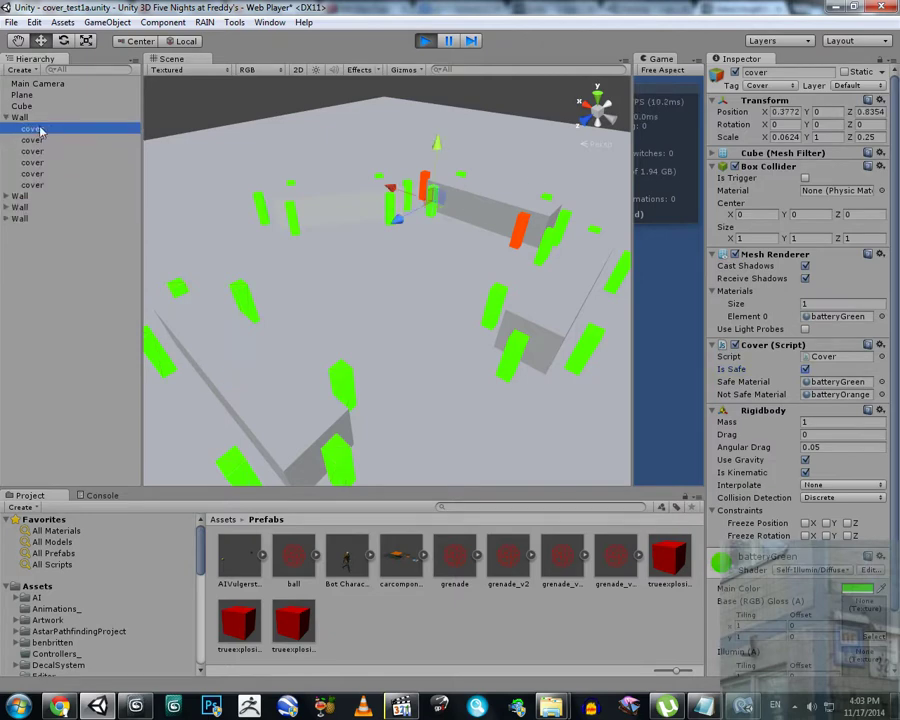
shift+click(34, 185)
click(805, 370)
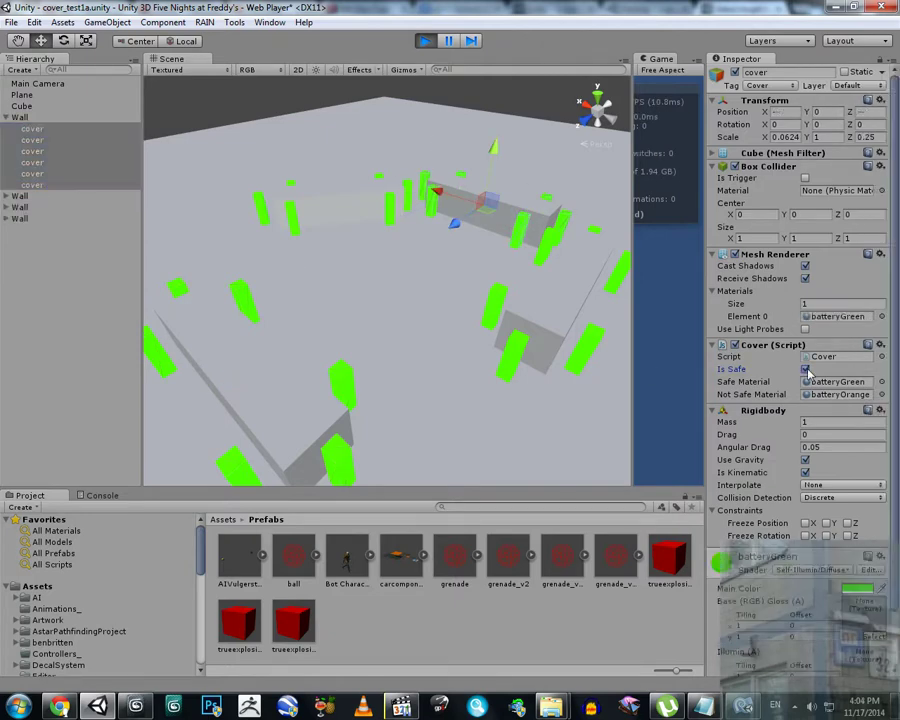
click(7, 117)
scroll(446, 268, down, 3)
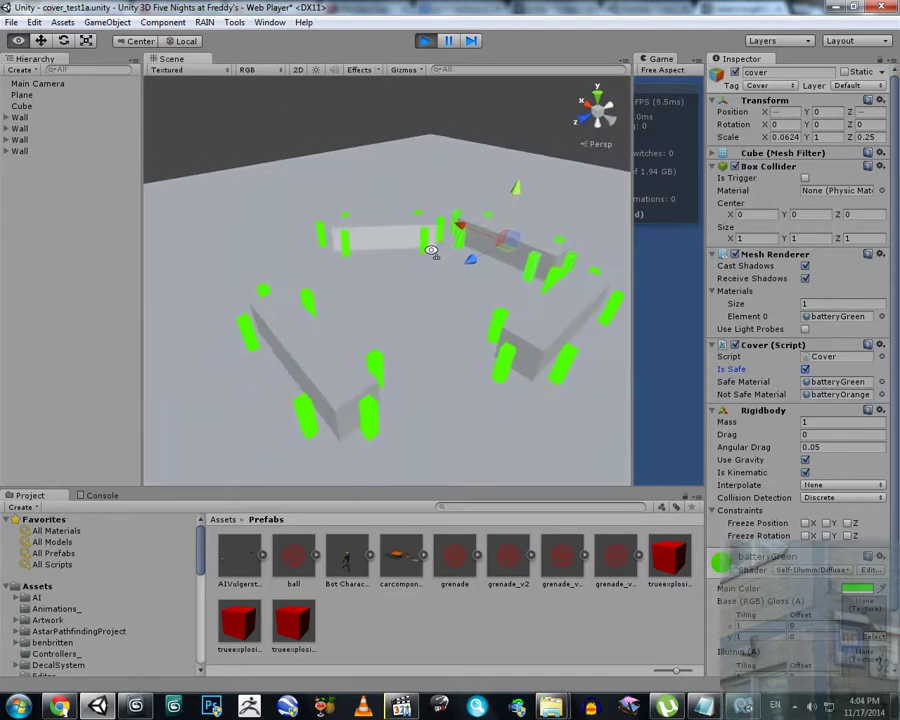
Place the last grenade prefab on the open ground beside the ring of walls and examine the cover colours from several angles
click(464, 129)
drag(456, 232, 400, 245)
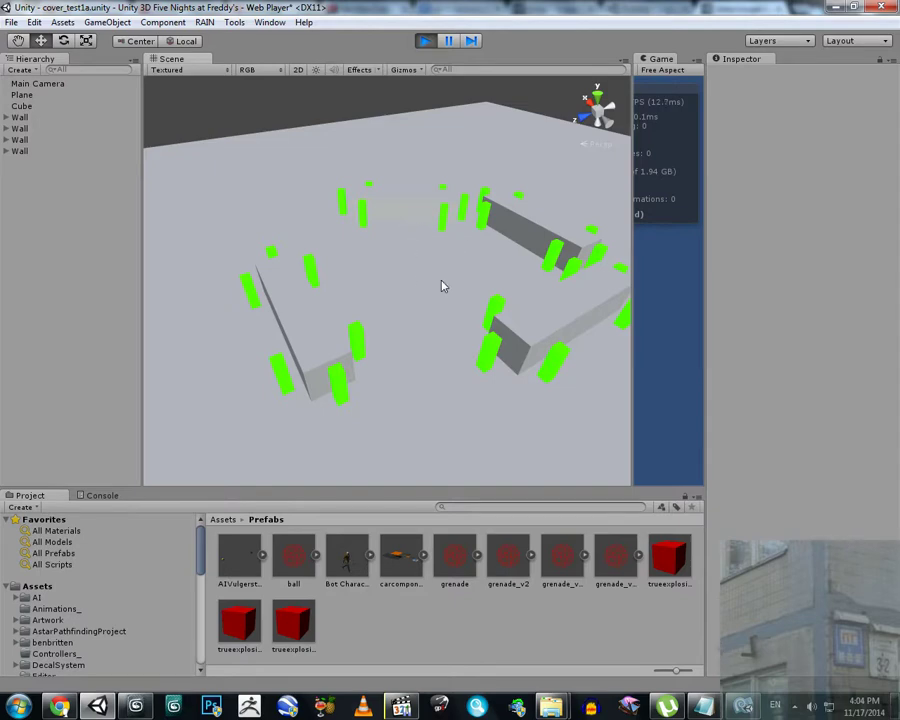
drag(441, 286, 543, 320)
key(w)
key(s)
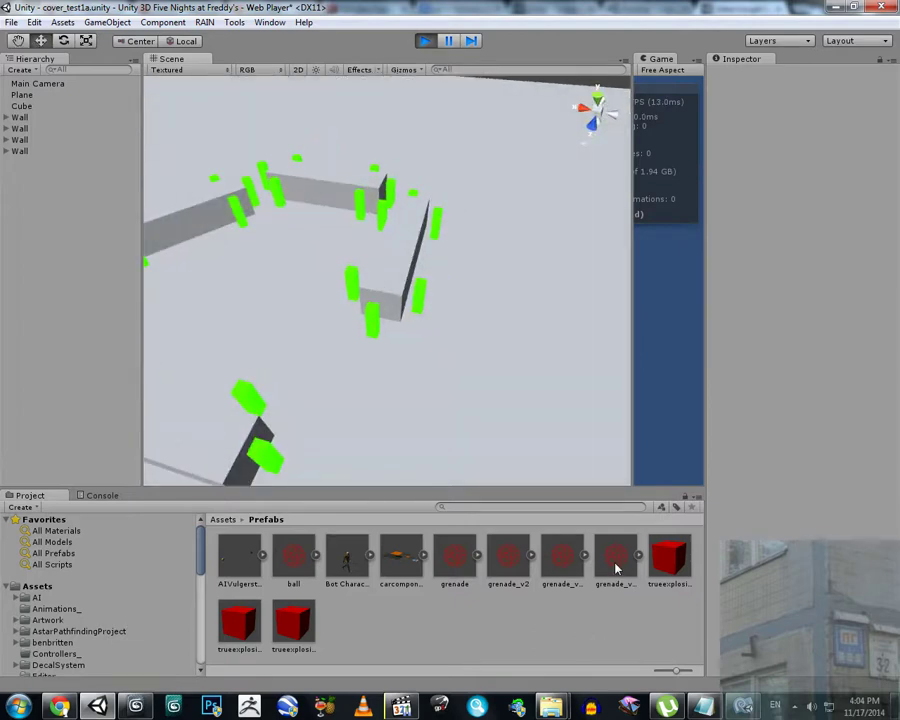
drag(616, 568, 505, 320)
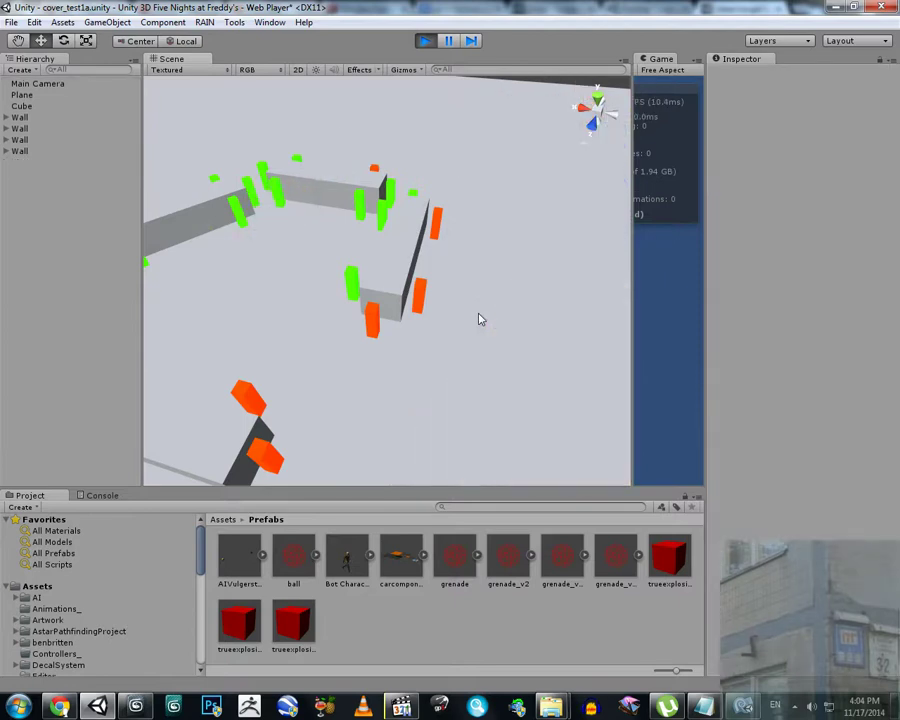
drag(478, 315, 315, 267)
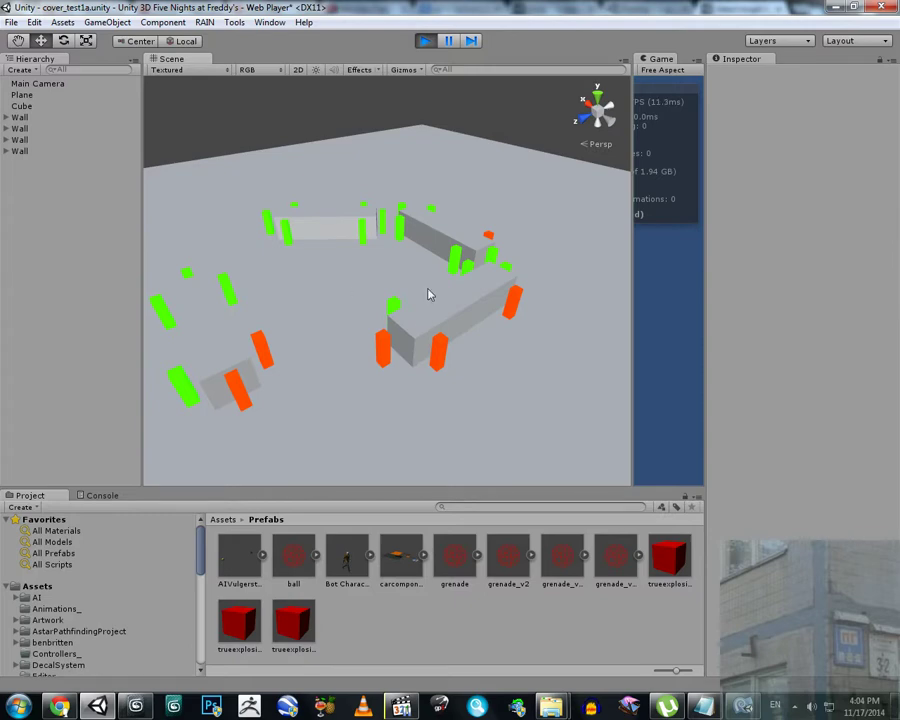
drag(428, 295, 372, 302)
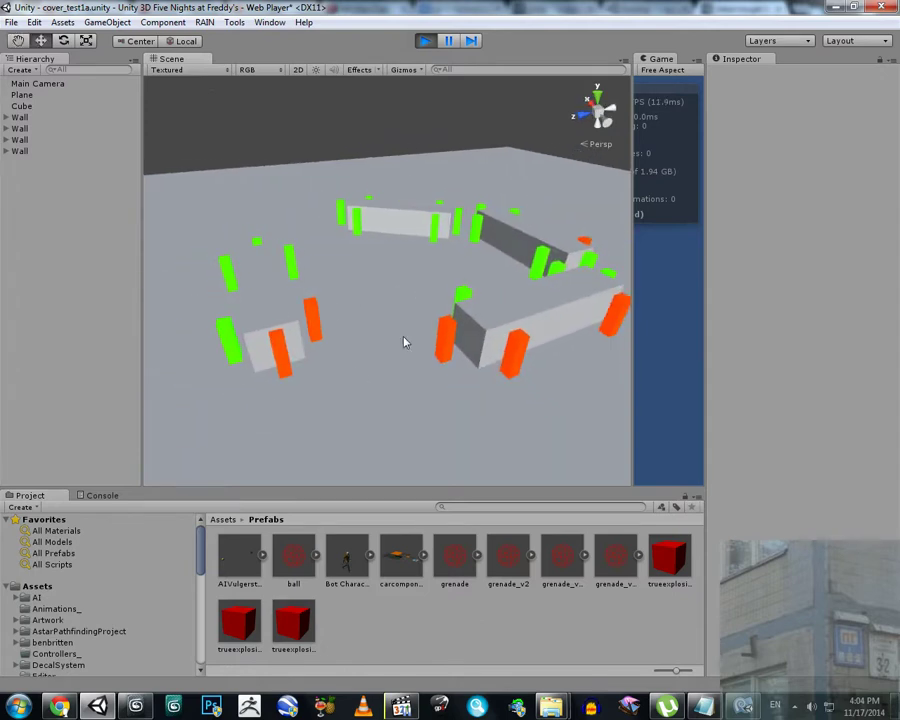
drag(404, 342, 422, 325)
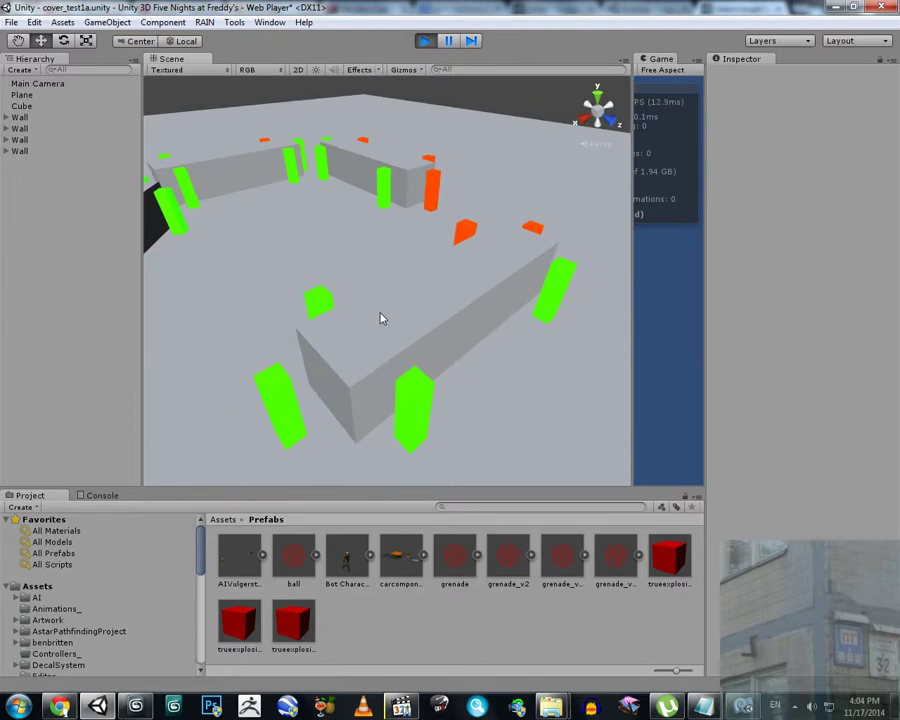
drag(380, 318, 449, 319)
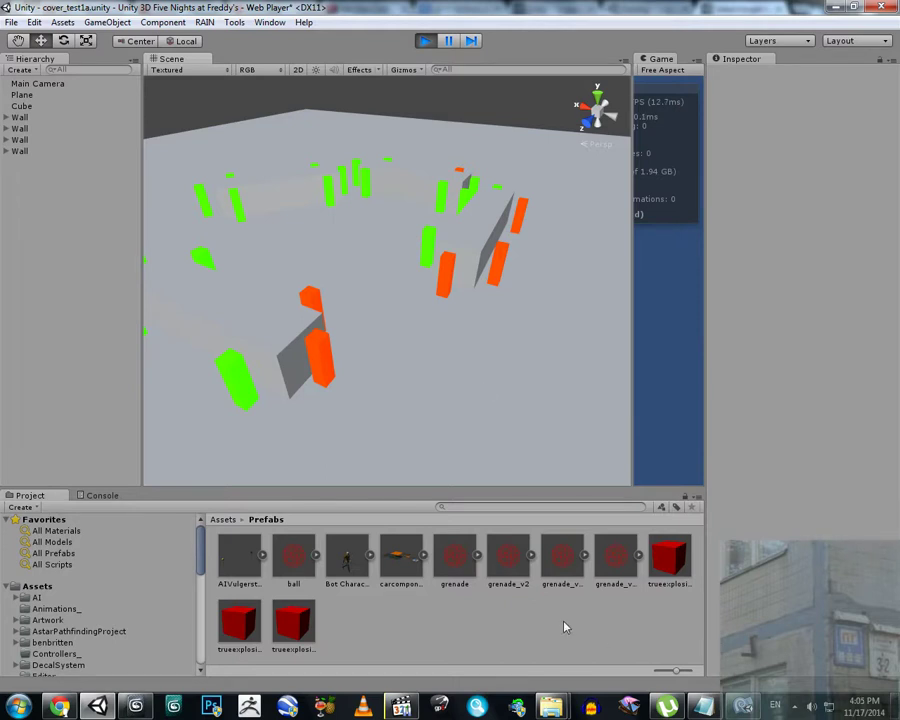
Switch to Paint and outline a tall black wall on the canvas with the thickest brush
click(18, 706)
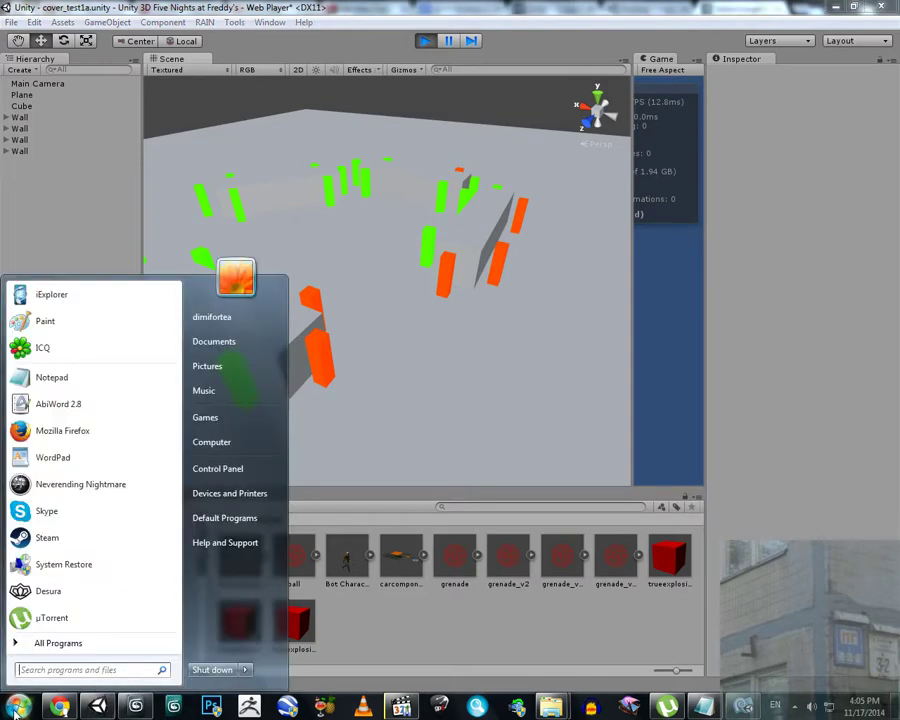
click(46, 322)
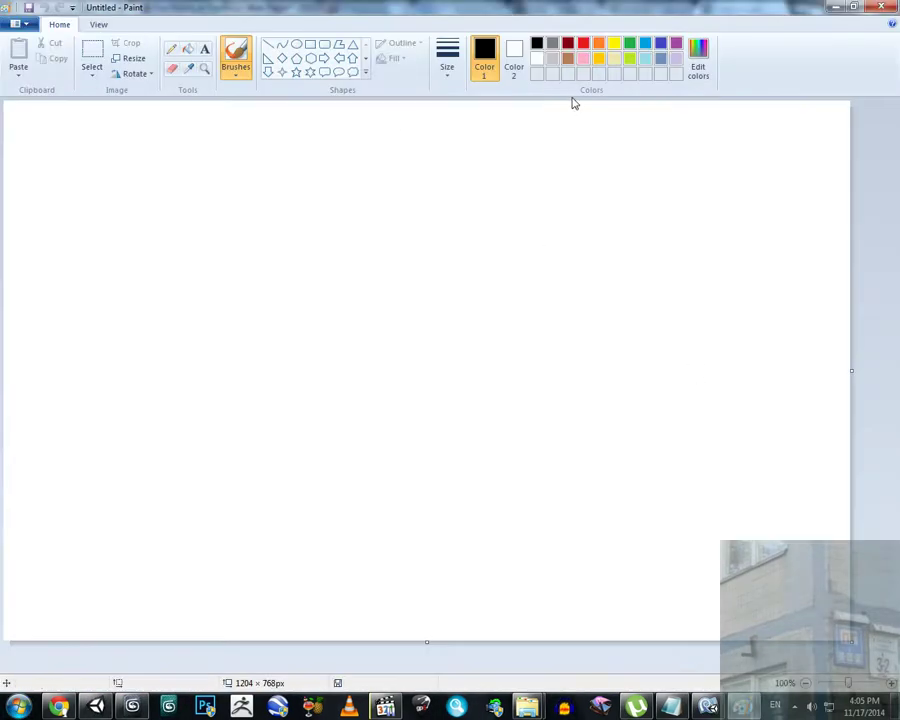
click(450, 56)
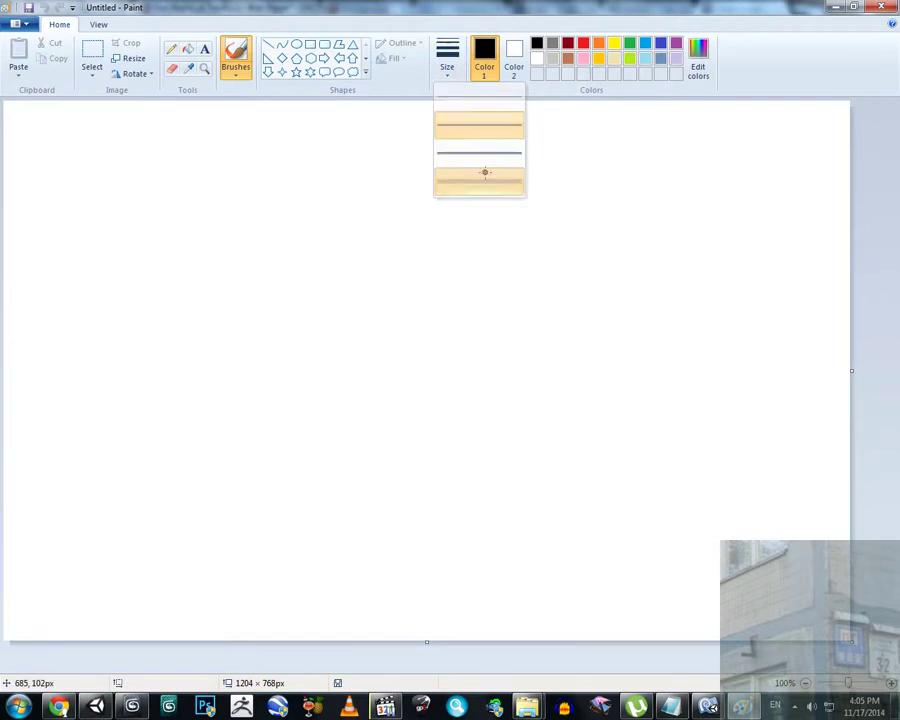
click(485, 172)
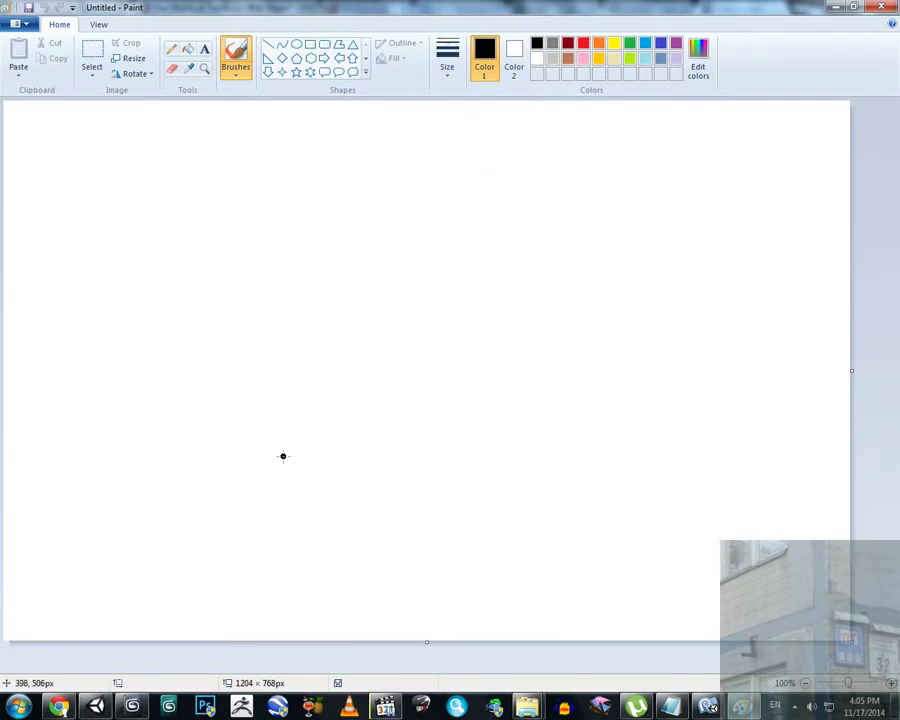
mouse_move(265, 291)
mouse_down()
mouse_move(254, 535)
mouse_move(334, 281)
mouse_move(245, 283)
mouse_up()
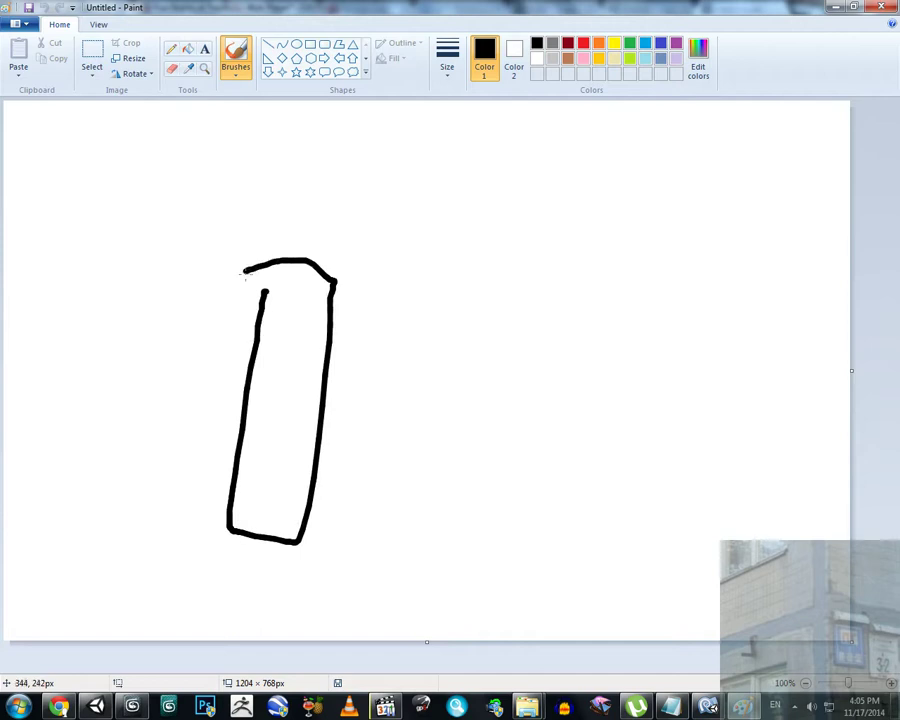
Draw six green circles around the black wall as cover points: two along each long side and one beyond each end
click(630, 43)
drag(190, 440, 185, 441)
drag(185, 267, 180, 268)
drag(335, 150, 330, 151)
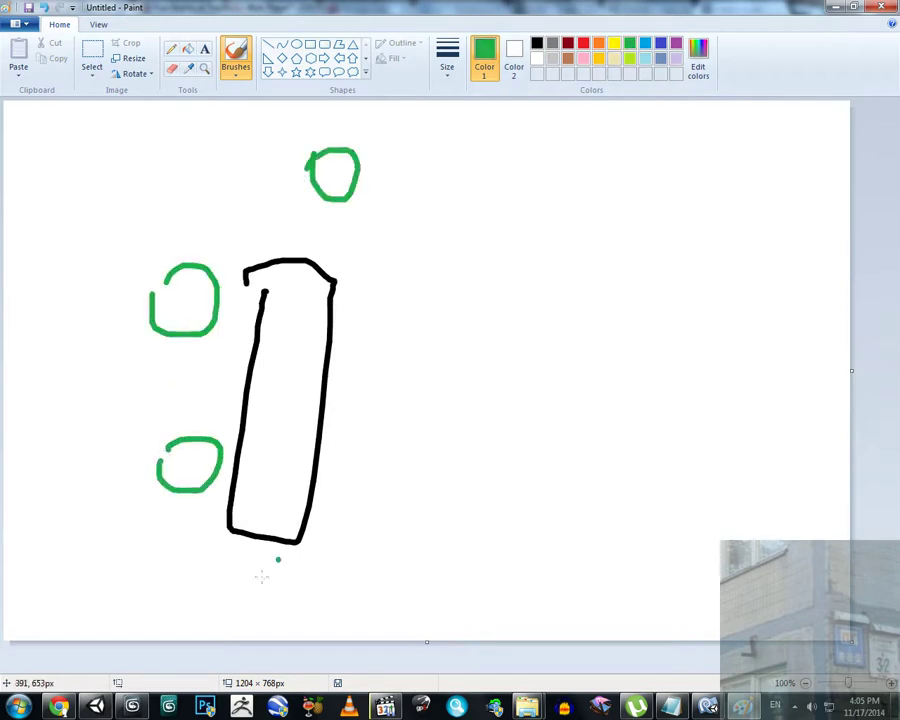
mouse_move(205, 577)
mouse_down()
mouse_move(267, 587)
mouse_move(240, 571)
mouse_up()
mouse_move(354, 490)
mouse_down()
mouse_move(350, 510)
mouse_move(372, 471)
mouse_up()
drag(386, 265, 378, 266)
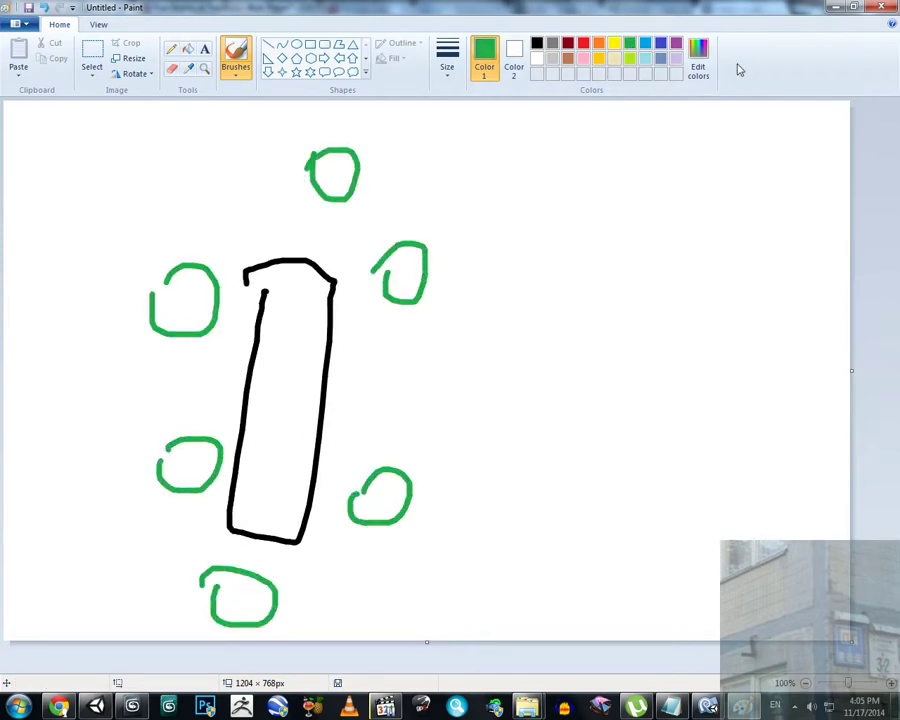
Scribble an orange circle far to the right of the wall as the grenade and draw a blue circle above it
click(598, 43)
drag(747, 325, 722, 370)
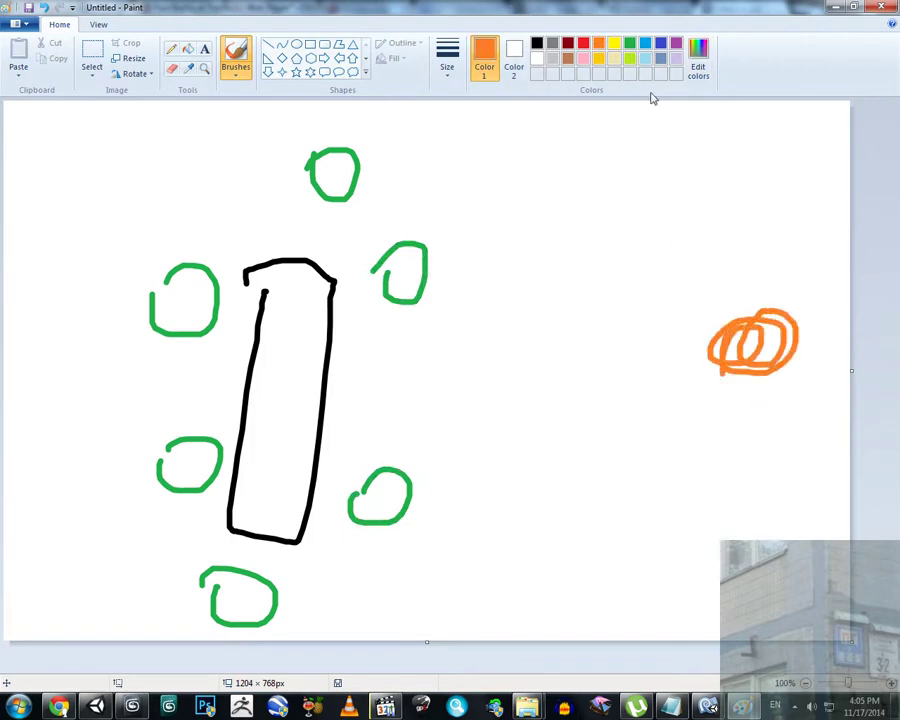
click(645, 43)
mouse_move(580, 182)
mouse_down()
mouse_move(637, 209)
mouse_move(607, 216)
mouse_up()
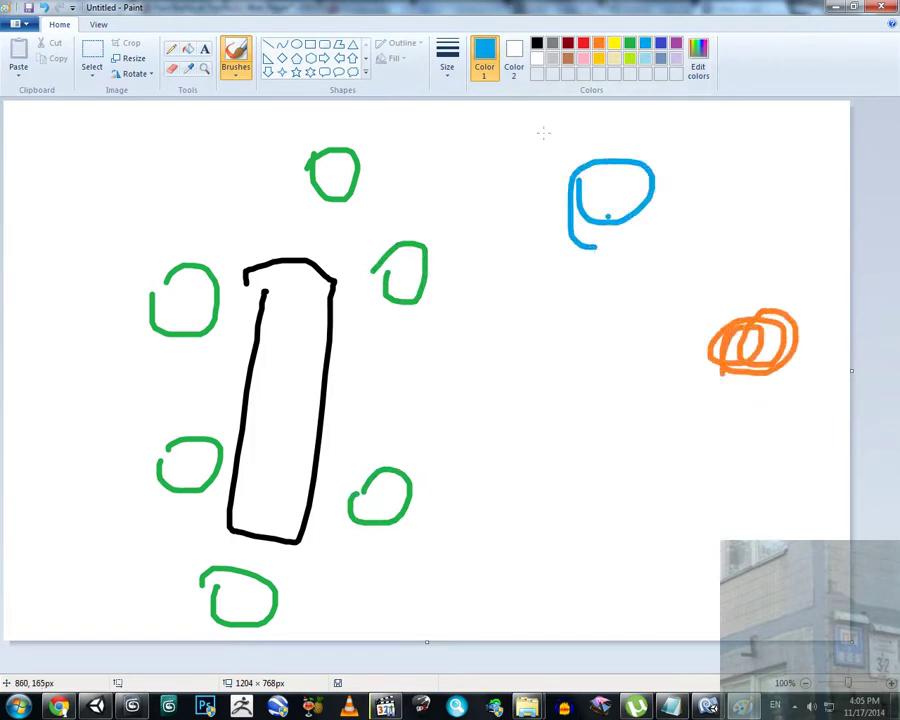
Draw four red lines from the orange grenade to the green circles on its side of the wall and beyond both wall ends
click(537, 43)
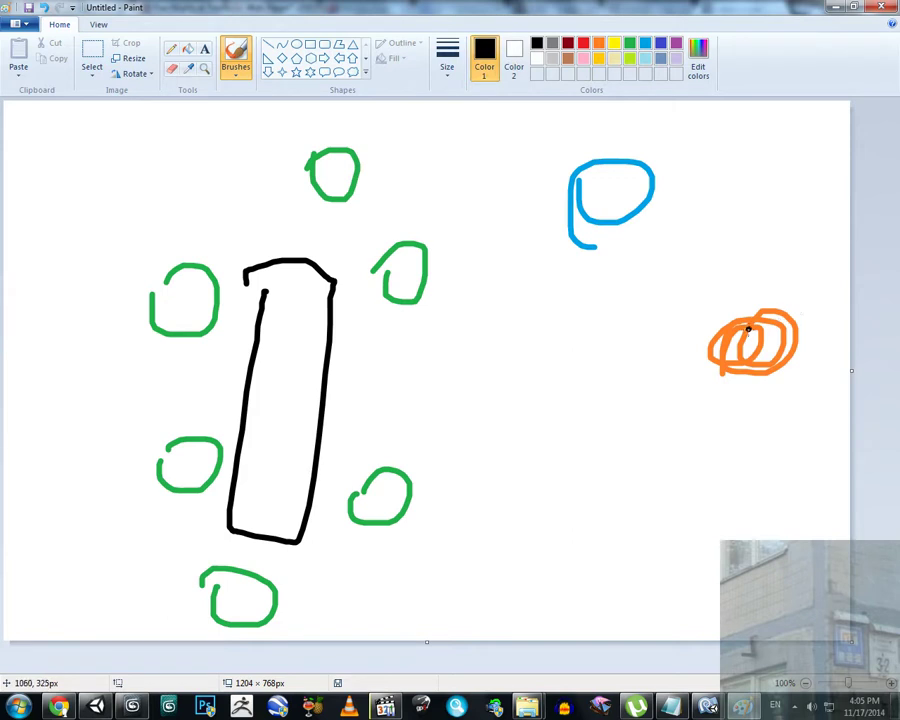
click(584, 47)
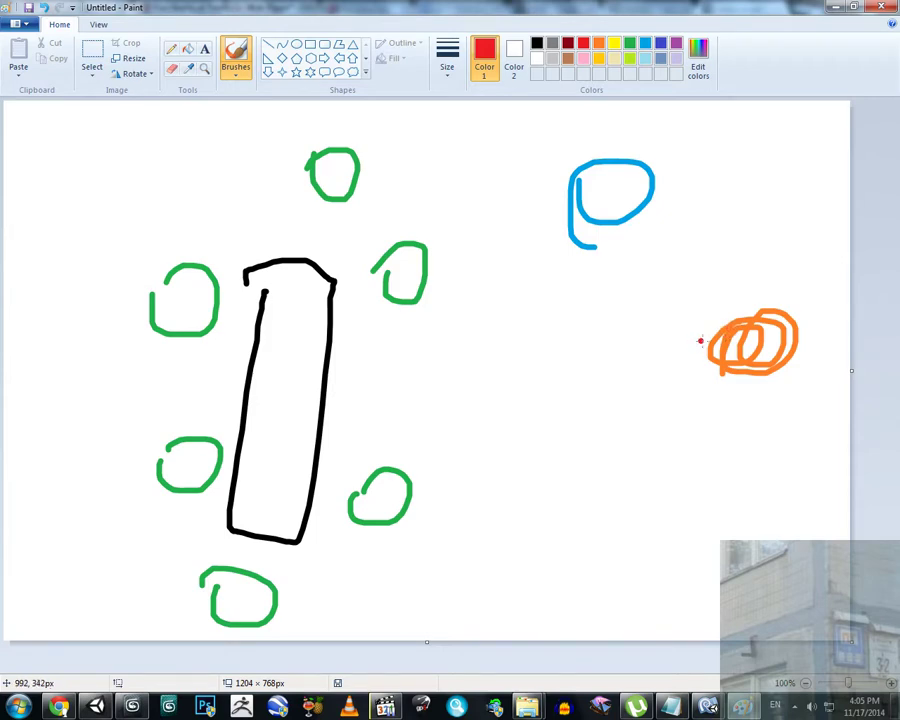
drag(725, 340, 415, 276)
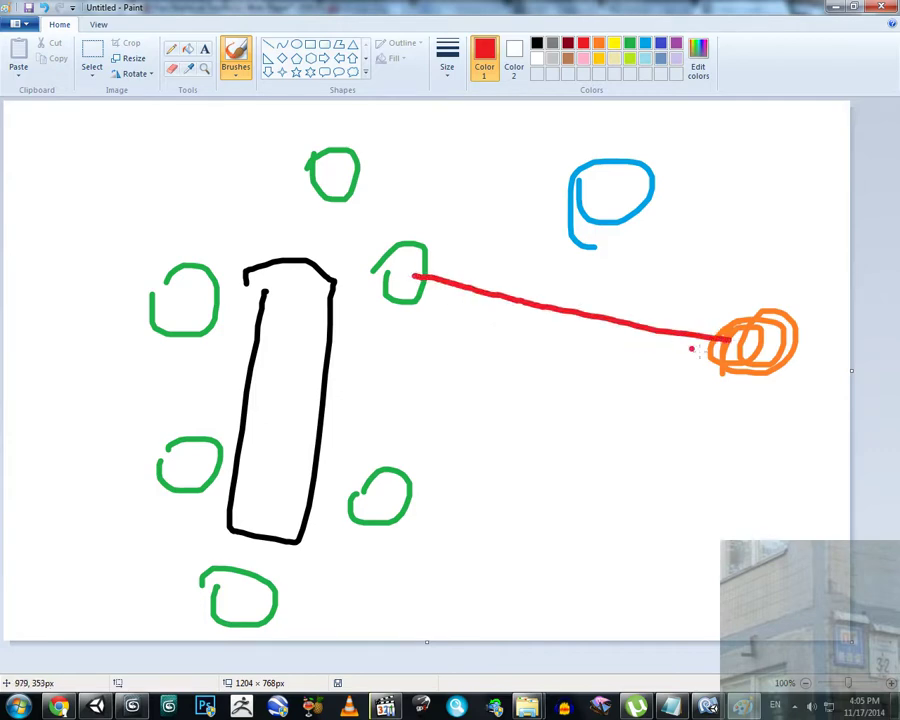
drag(722, 357, 397, 488)
drag(745, 362, 257, 596)
mouse_move(760, 315)
mouse_down()
mouse_move(748, 330)
mouse_move(338, 177)
mouse_up()
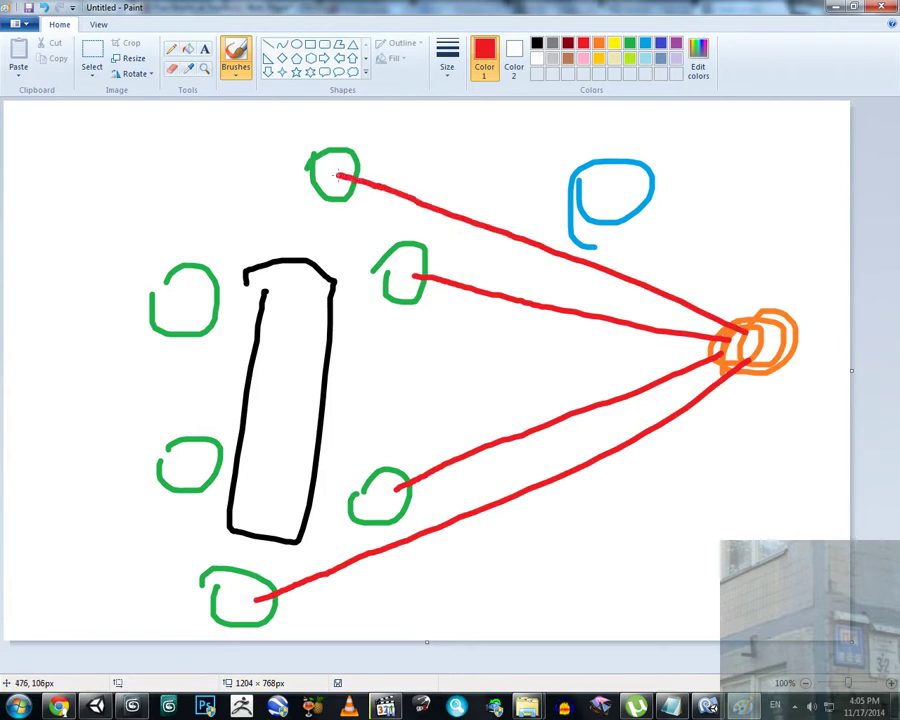
Try a red line from the orange grenade to the blue circle and undo it
mouse_move(750, 314)
mouse_down()
mouse_move(676, 228)
mouse_move(634, 205)
mouse_up()
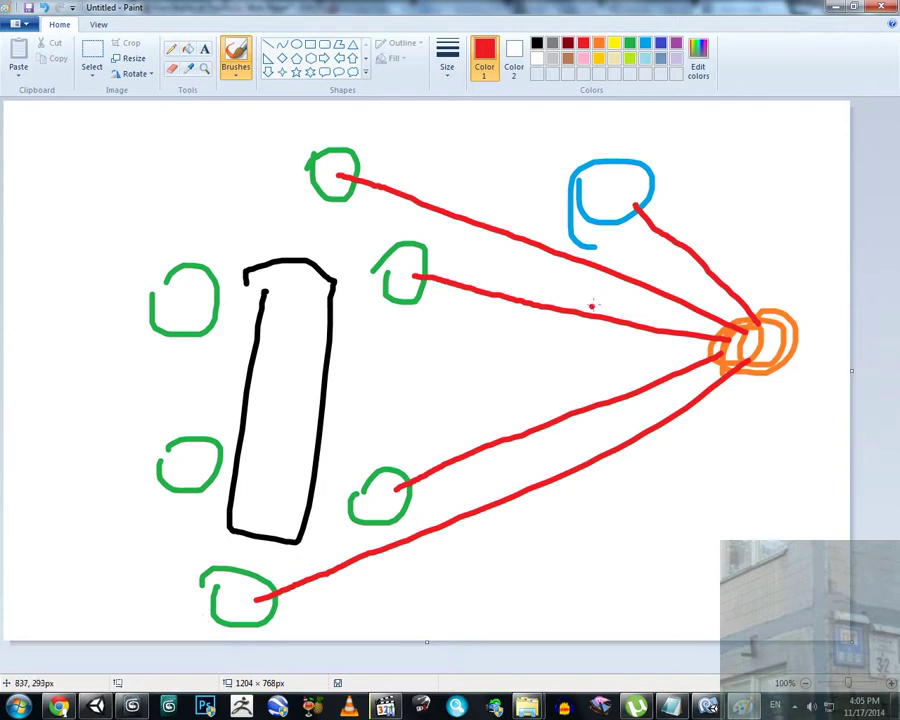
key(ctrl+z)
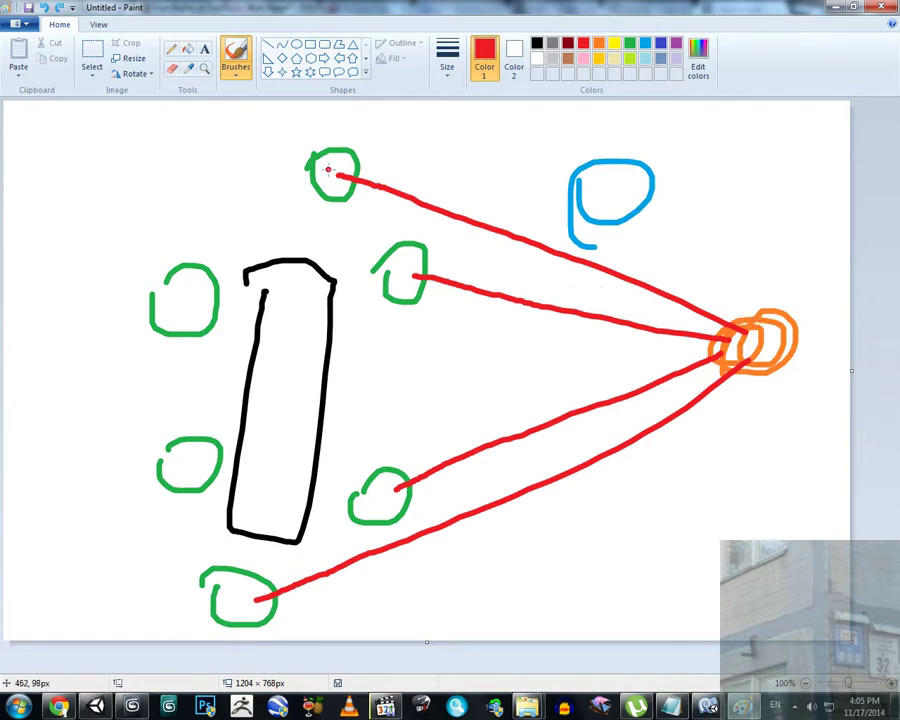
click(629, 42)
click(647, 48)
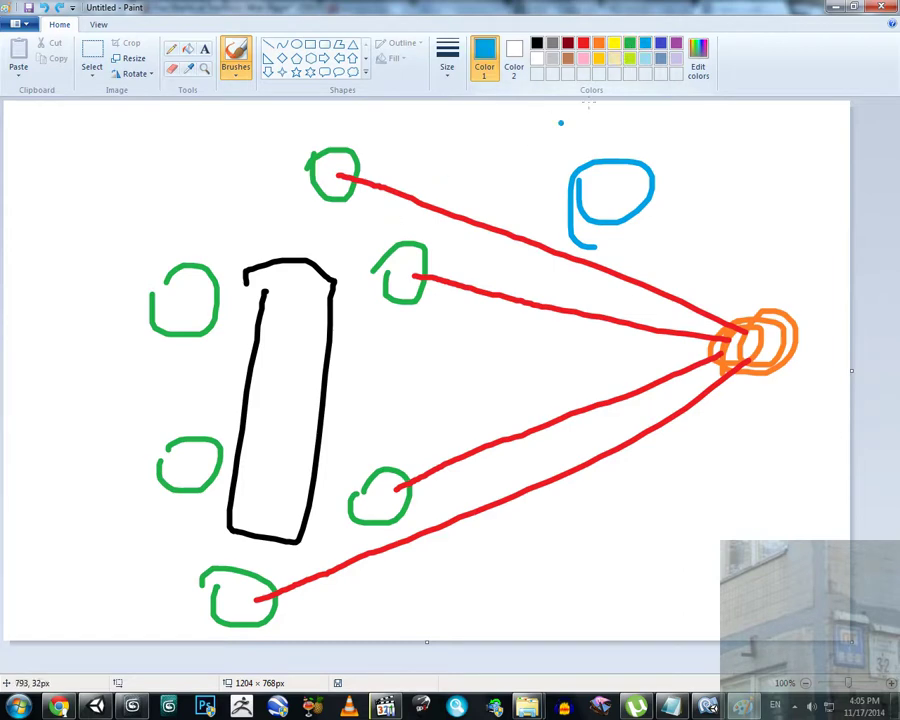
click(598, 43)
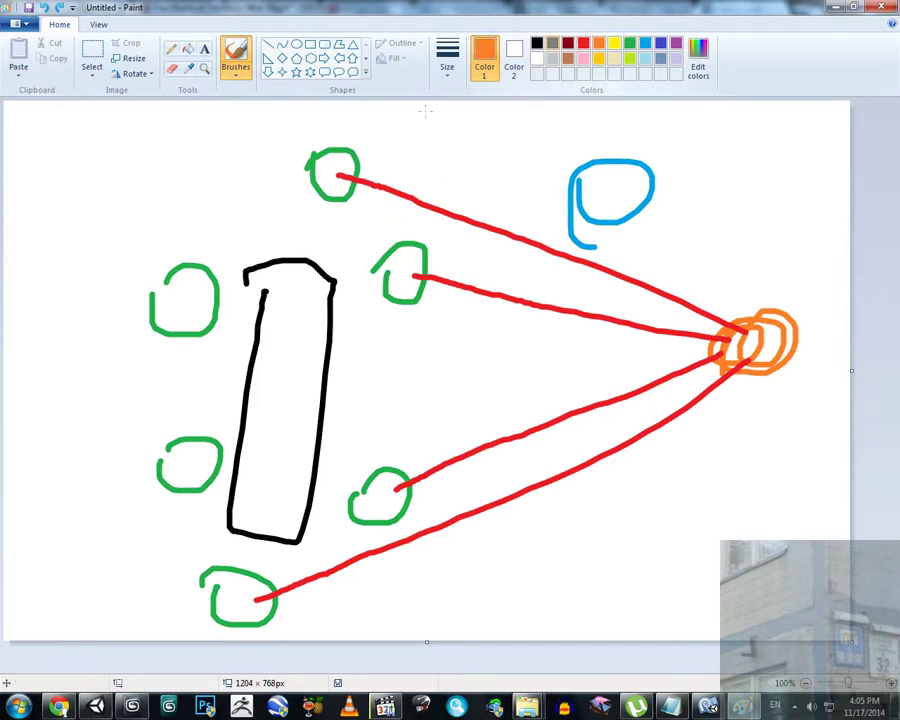
Cross out in red the four green circles that the red lines reach
click(583, 42)
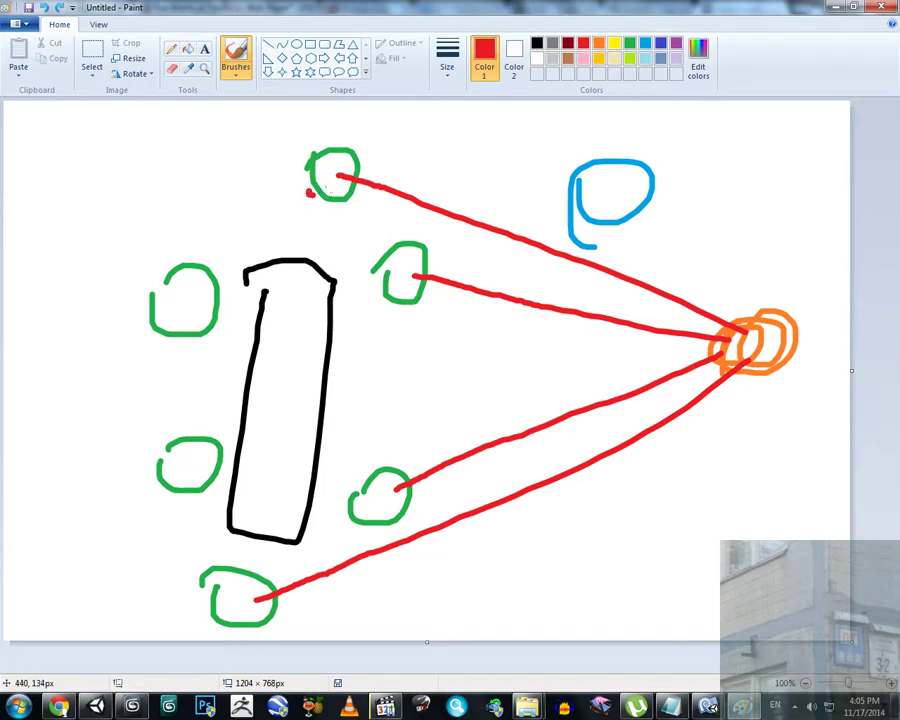
drag(310, 195, 375, 147)
drag(315, 130, 358, 224)
drag(440, 238, 380, 300)
mouse_move(375, 225)
mouse_down()
mouse_move(373, 305)
mouse_move(418, 323)
mouse_up()
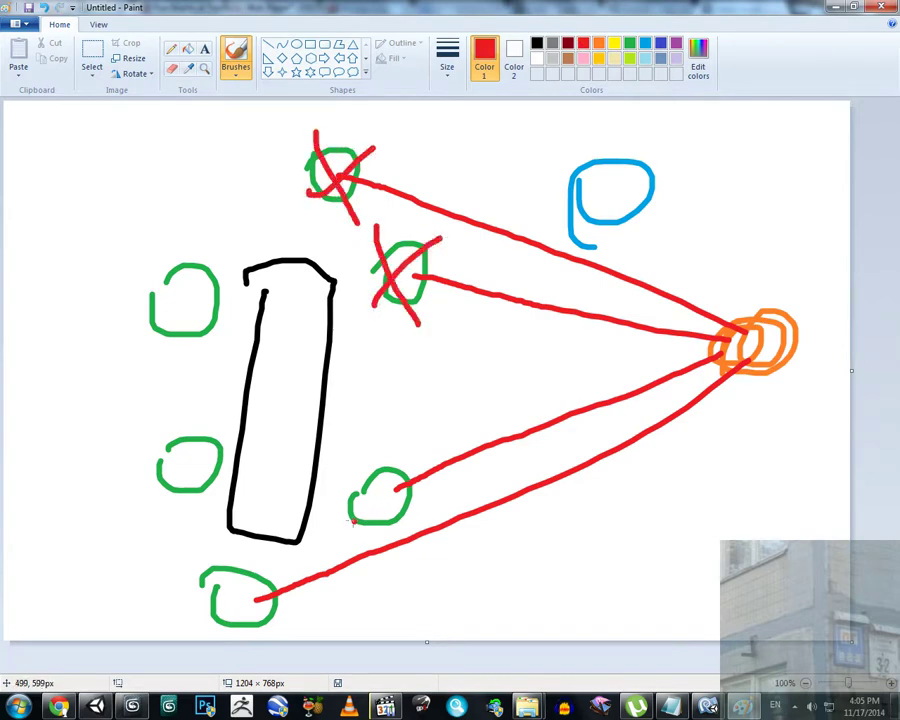
drag(345, 520, 420, 460)
drag(346, 450, 390, 535)
drag(206, 630, 270, 577)
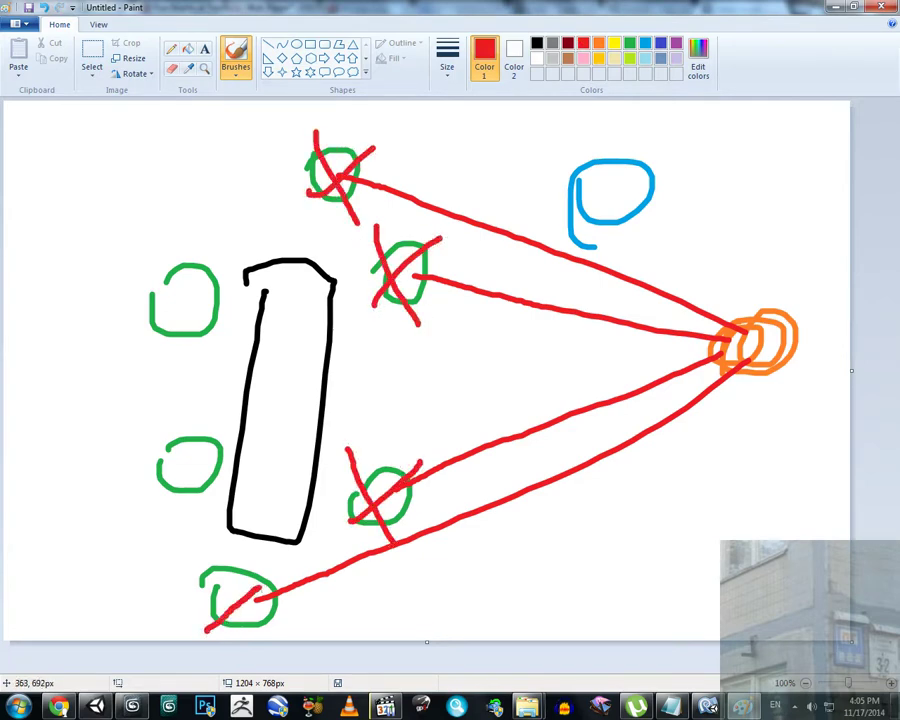
drag(178, 539, 256, 626)
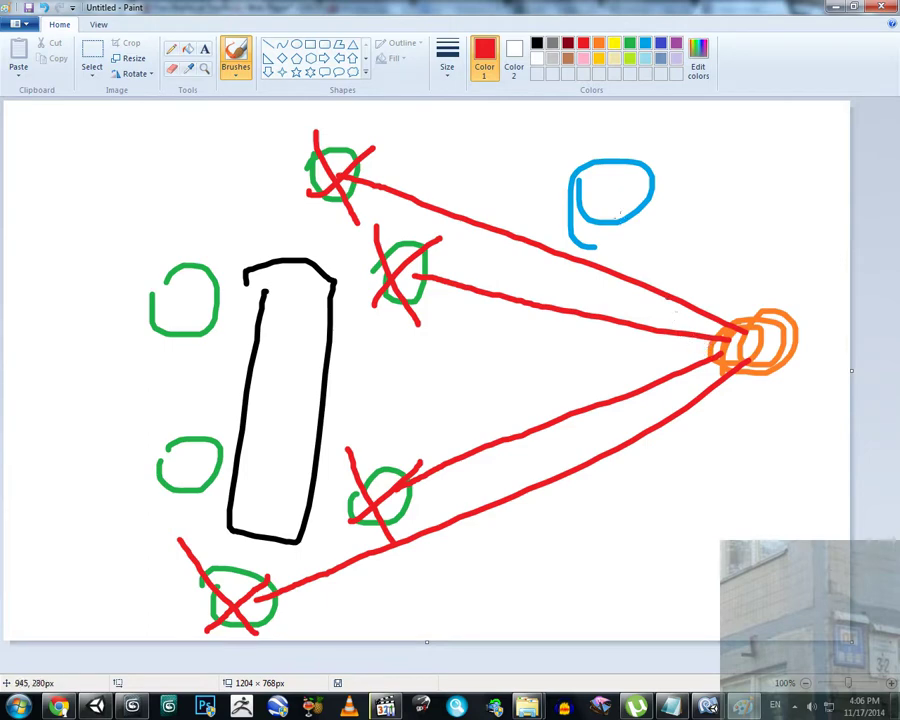
Try straight blue lines from the blue circle to three crossed-out circles and the upper uncrossed circle, undoing each one
click(645, 42)
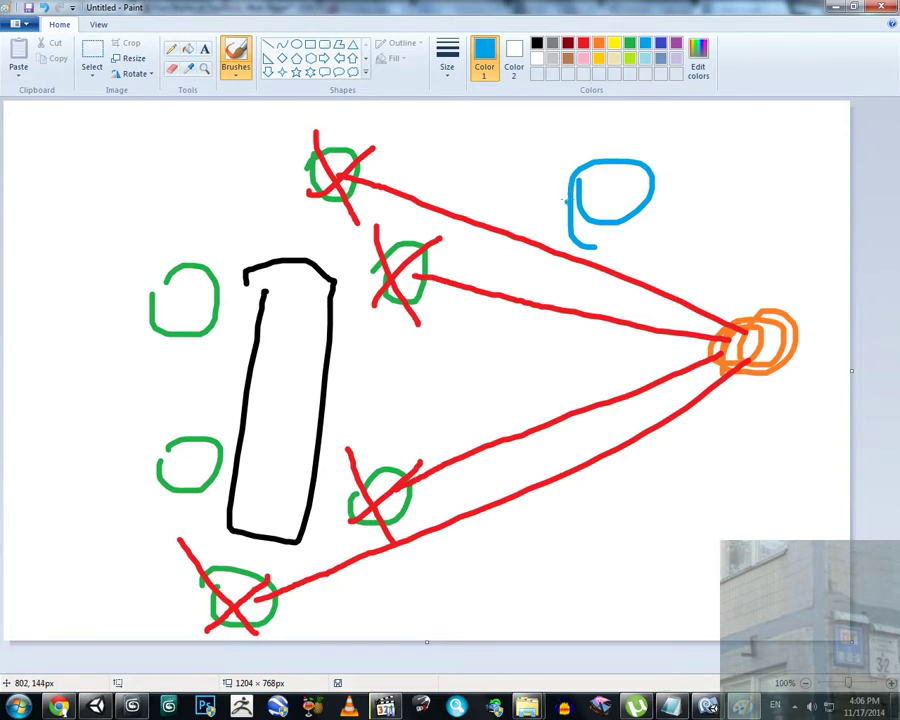
drag(570, 200, 415, 265)
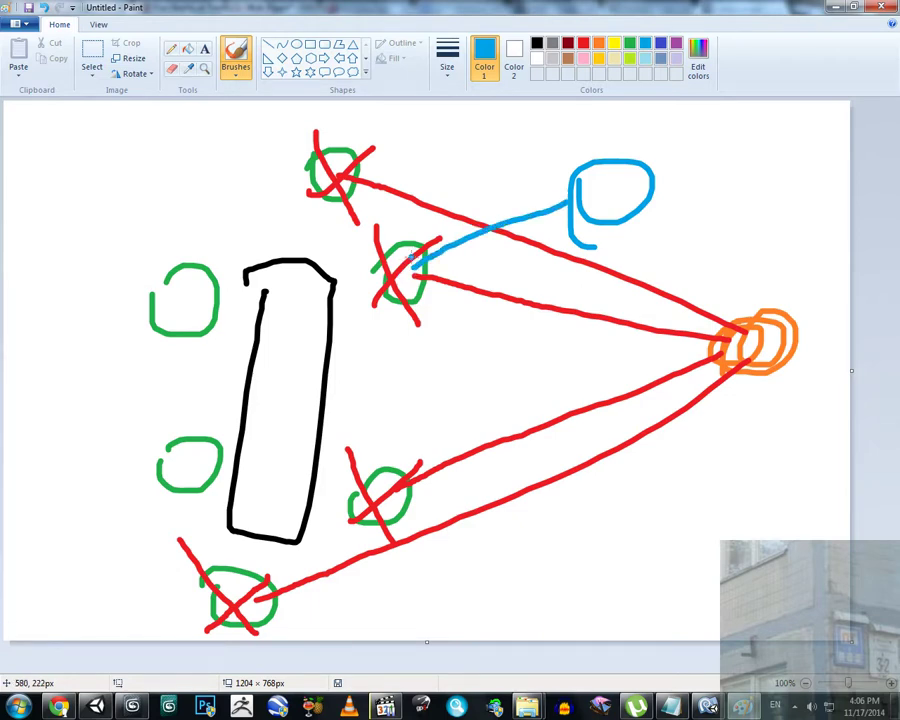
key(ctrl+z)
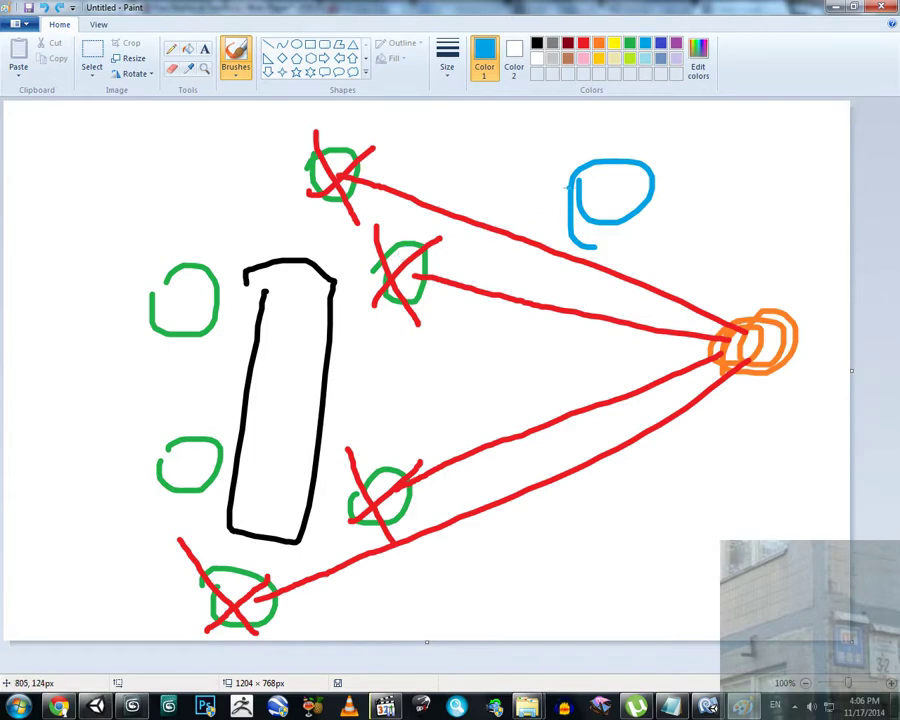
drag(568, 187, 357, 168)
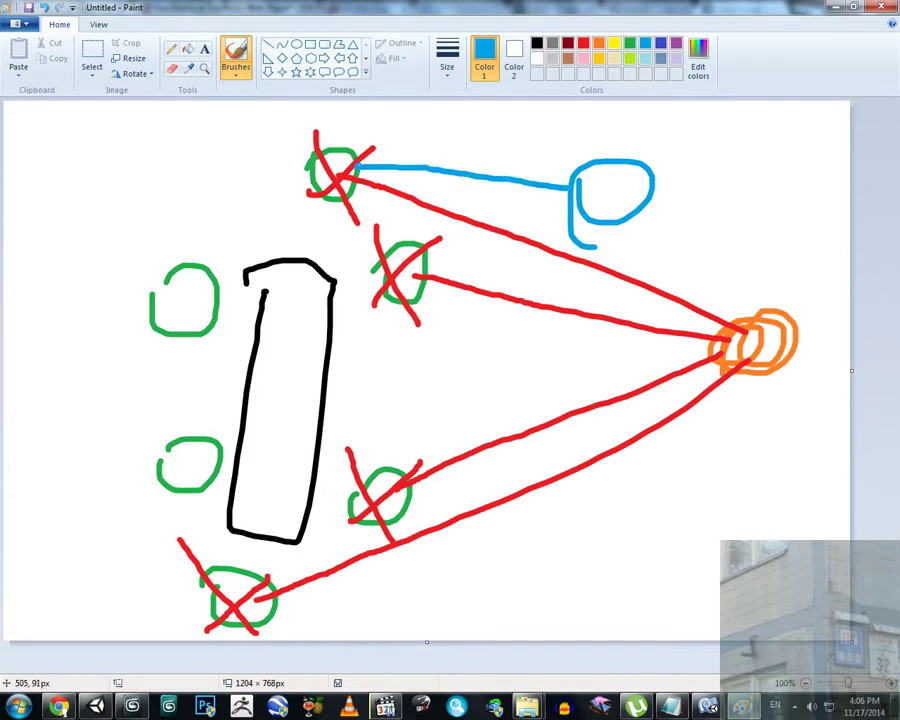
key(ctrl+z)
drag(570, 208, 391, 483)
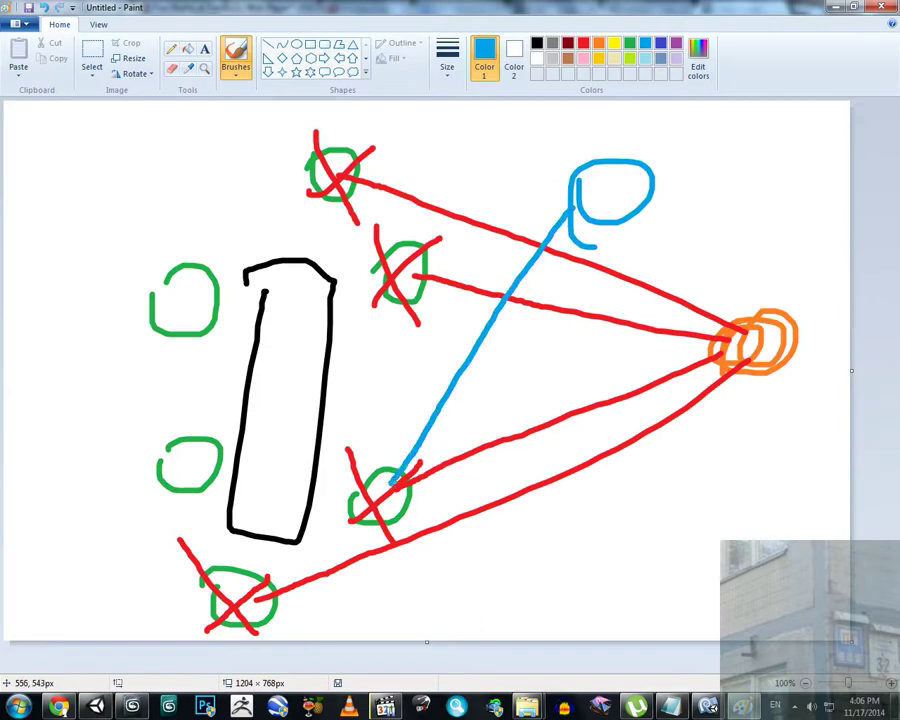
key(ctrl+z)
drag(570, 200, 172, 297)
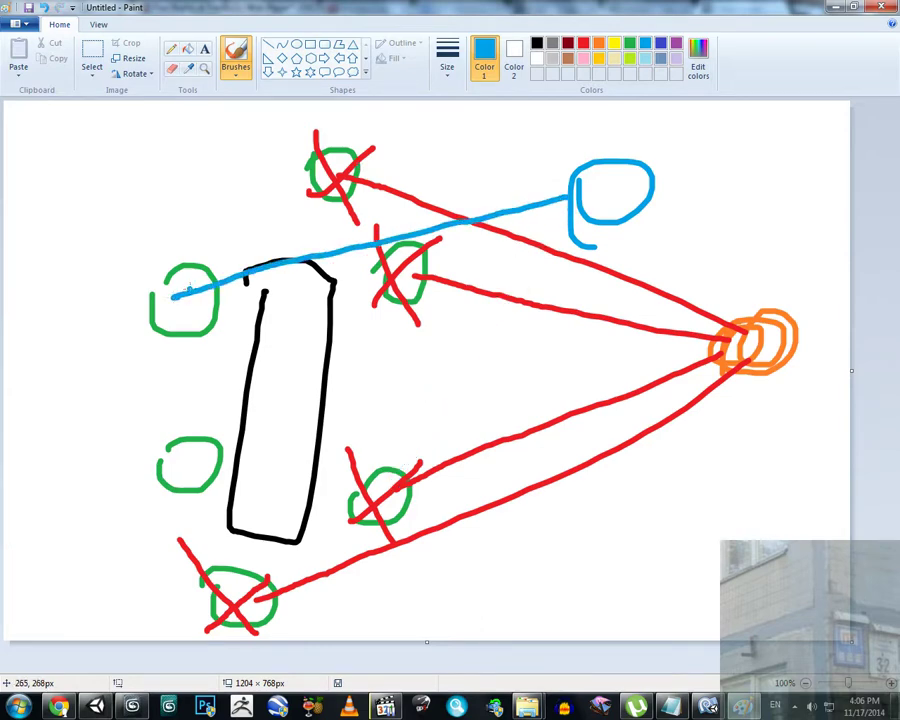
key(ctrl+z)
Draw a curved blue arrow from the blue circle over the wall's upper end to the upper uncrossed green circle
mouse_move(580, 162)
mouse_down()
mouse_move(388, 130)
mouse_move(188, 288)
mouse_up()
drag(185, 207, 185, 292)
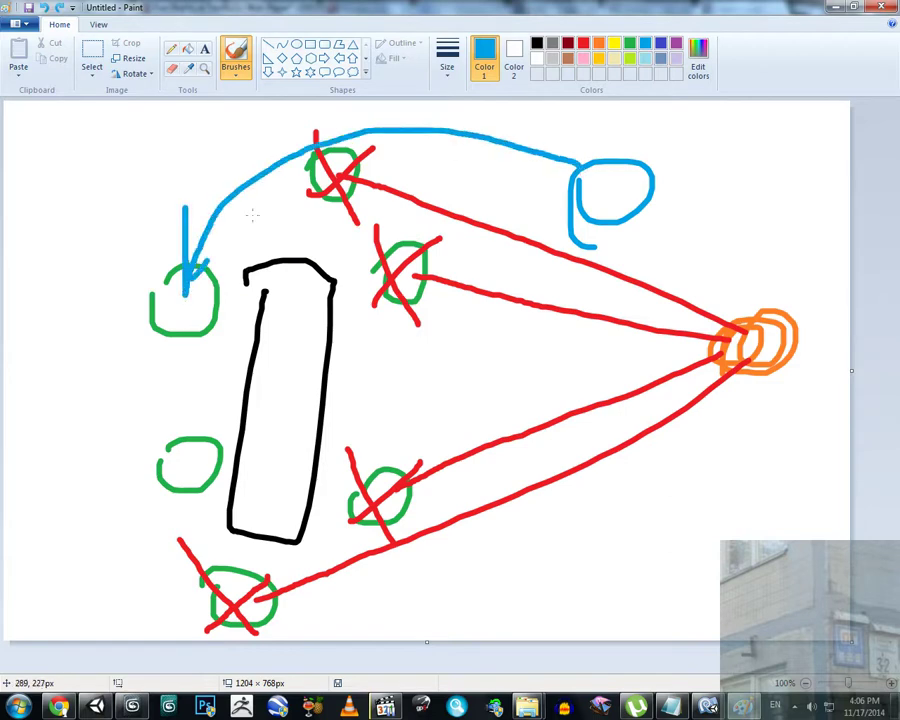
Undo the curved blue arrow and change the brush colour to indigo
key(ctrl+z)
key(ctrl+z)
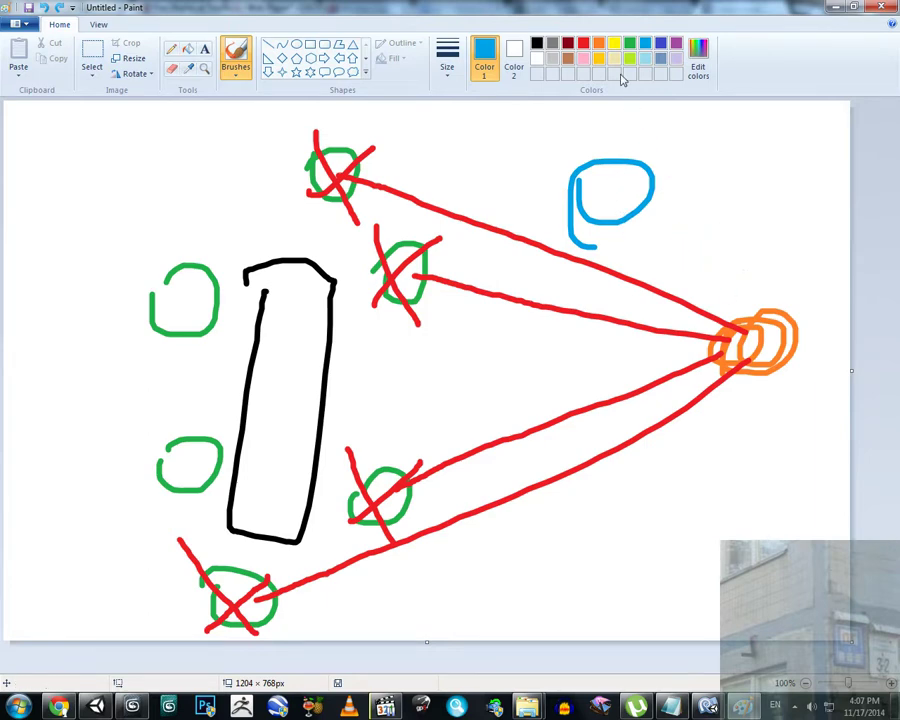
click(660, 42)
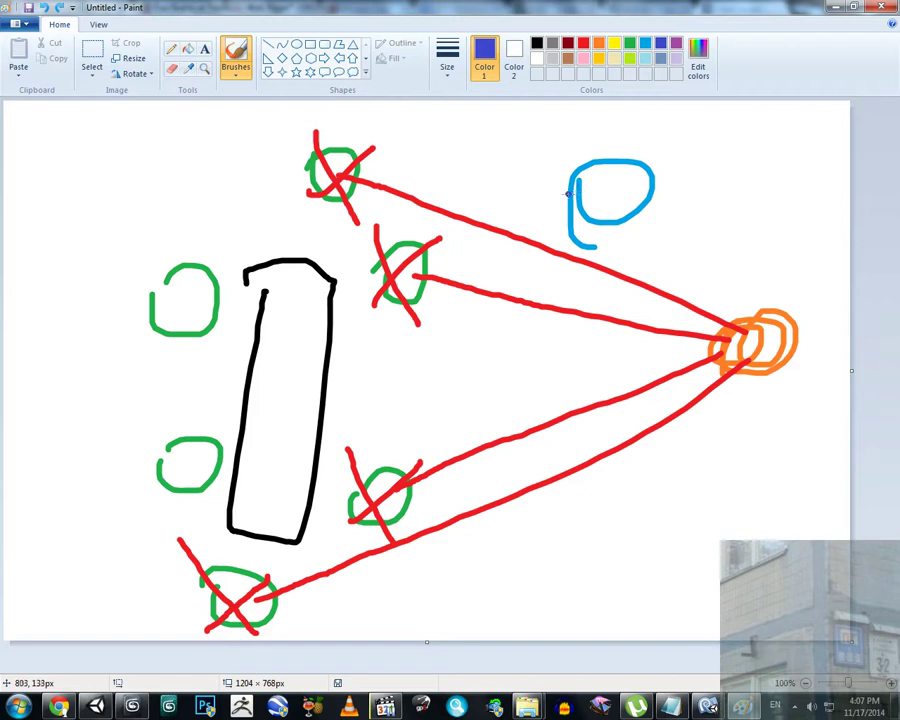
Try straight indigo lines from the blue circle to the two upper crossed-out circles and the upper uncrossed circle, undoing each one
mouse_move(382, 188)
mouse_down()
mouse_move(849, 405)
mouse_move(828, 110)
mouse_move(499, 85)
mouse_move(412, 173)
mouse_move(415, 142)
mouse_up()
key(ctrl+z)
drag(571, 192, 350, 170)
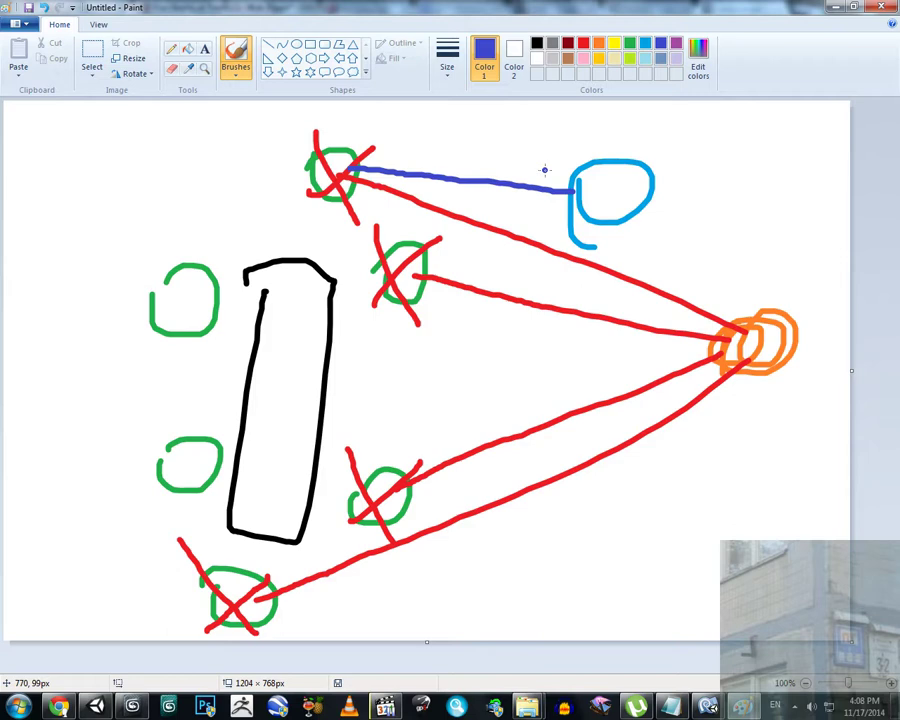
key(ctrl+z)
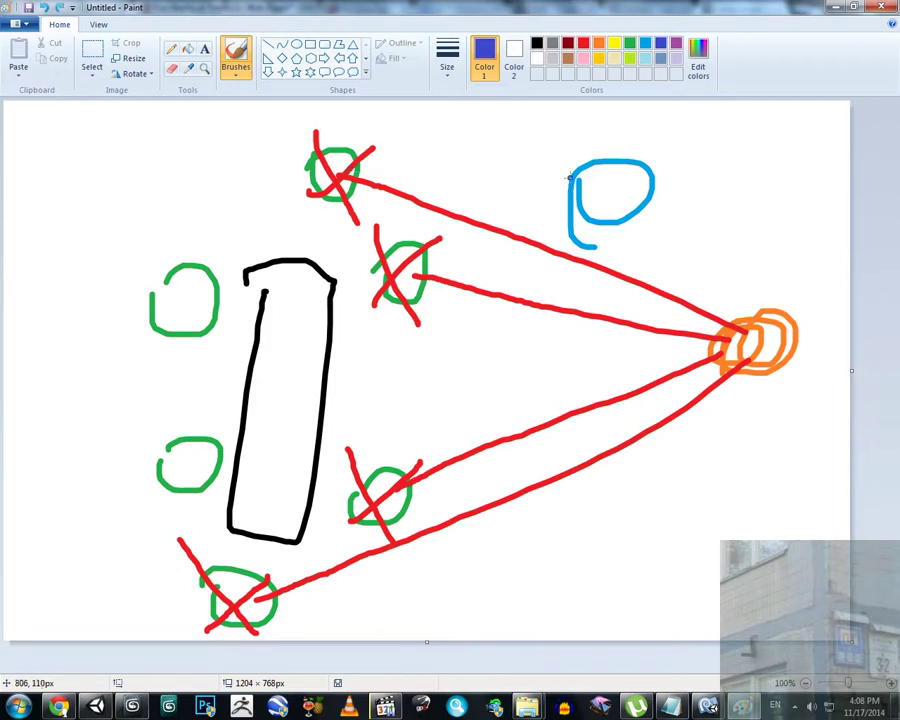
drag(568, 187, 345, 177)
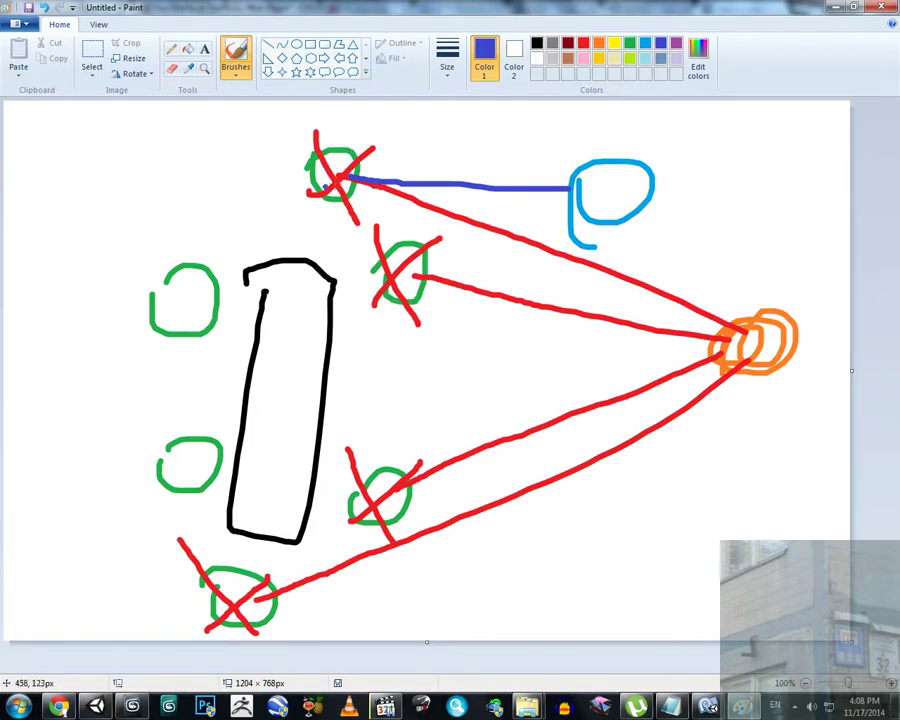
key(ctrl+z)
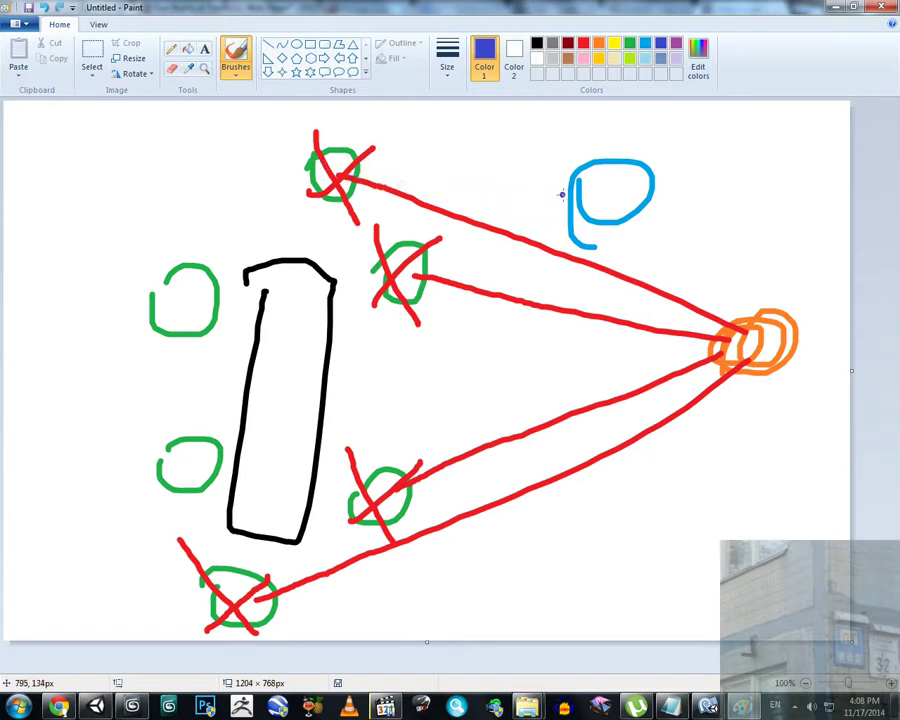
mouse_move(572, 190)
mouse_down()
mouse_move(473, 250)
mouse_move(402, 274)
mouse_up()
key(ctrl+z)
mouse_move(575, 191)
mouse_down()
mouse_move(347, 234)
mouse_move(200, 292)
mouse_up()
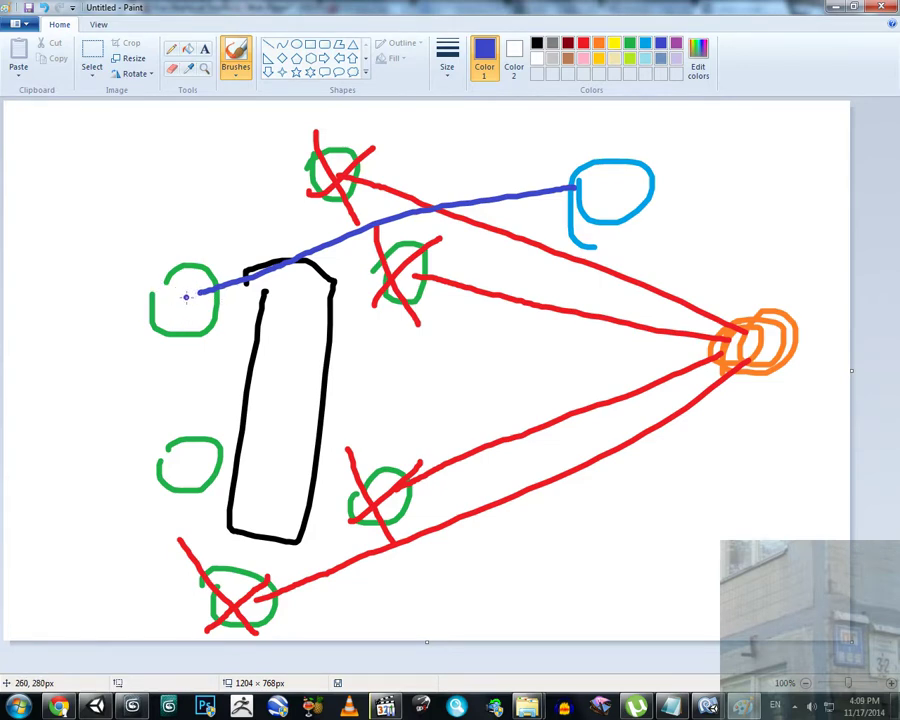
key(ctrl+z)
Try a curved indigo arrow from the blue circle around the wall's upper end to the upper uncrossed green circle, and undo it
mouse_move(576, 188)
mouse_down()
mouse_move(424, 150)
mouse_move(176, 302)
mouse_up()
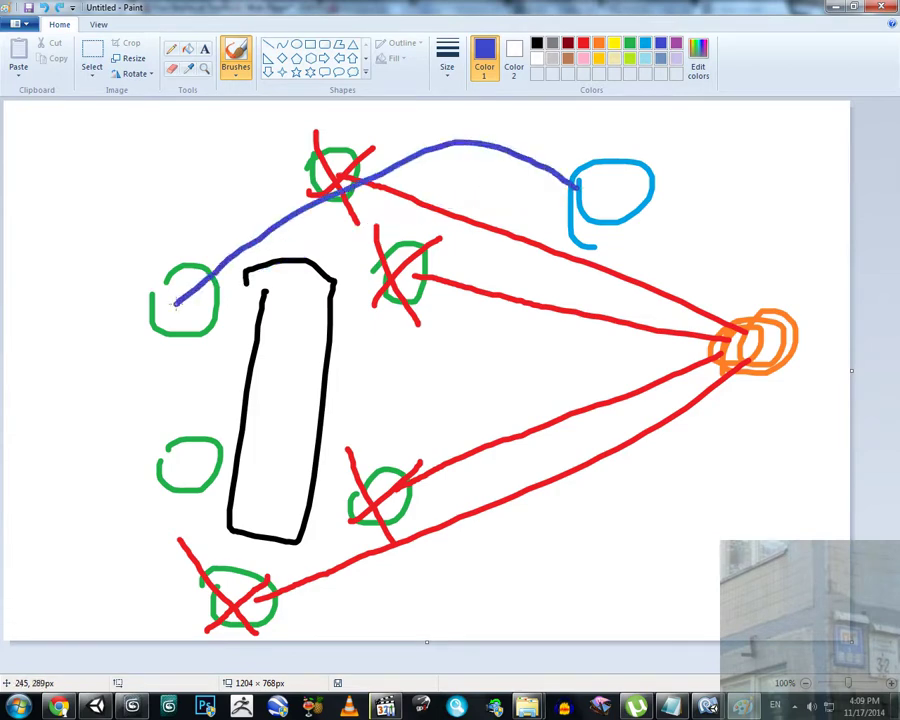
drag(222, 188, 176, 305)
mouse_move(176, 305)
mouse_down()
mouse_move(212, 202)
mouse_move(328, 261)
mouse_up()
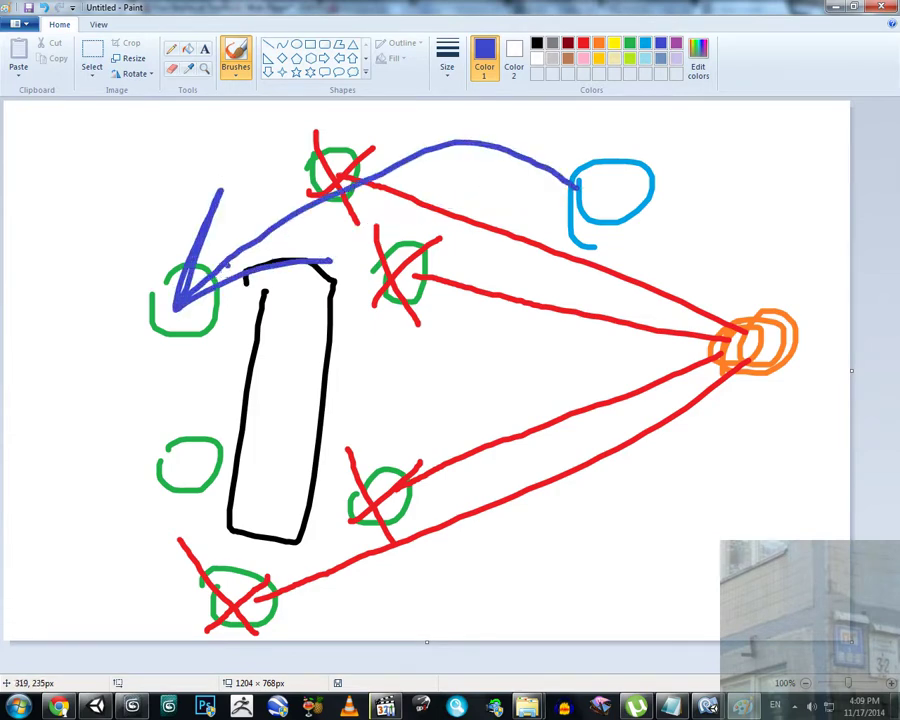
key(ctrl+z)
key(ctrl+z)
key(ctrl+z)
key(ctrl+z)
key(ctrl+z)
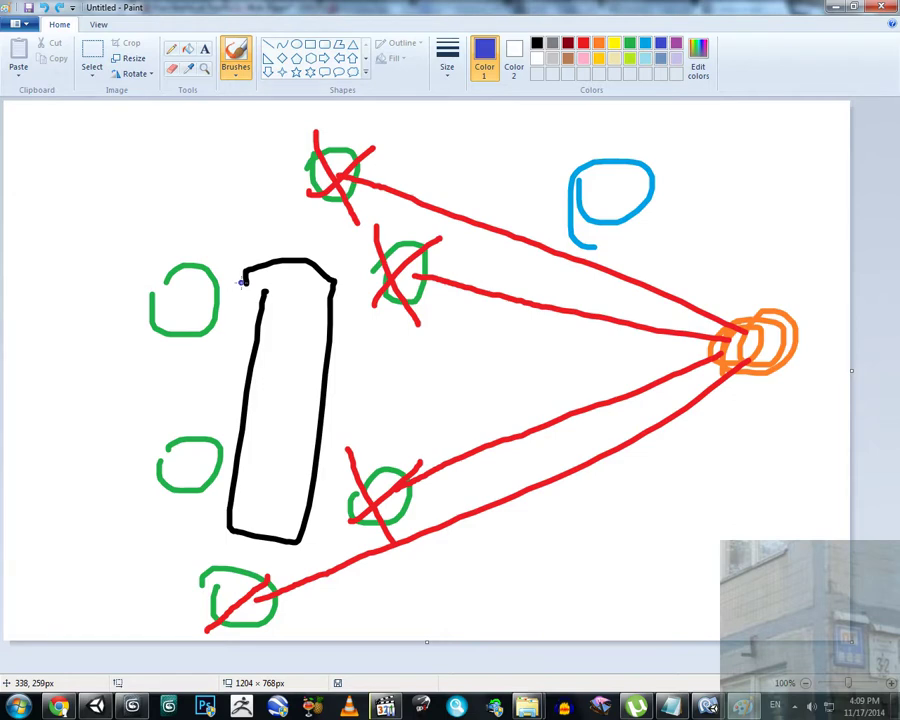
Close the Paint drawing without saving it and return to Unity
click(796, 706)
click(796, 706)
click(880, 7)
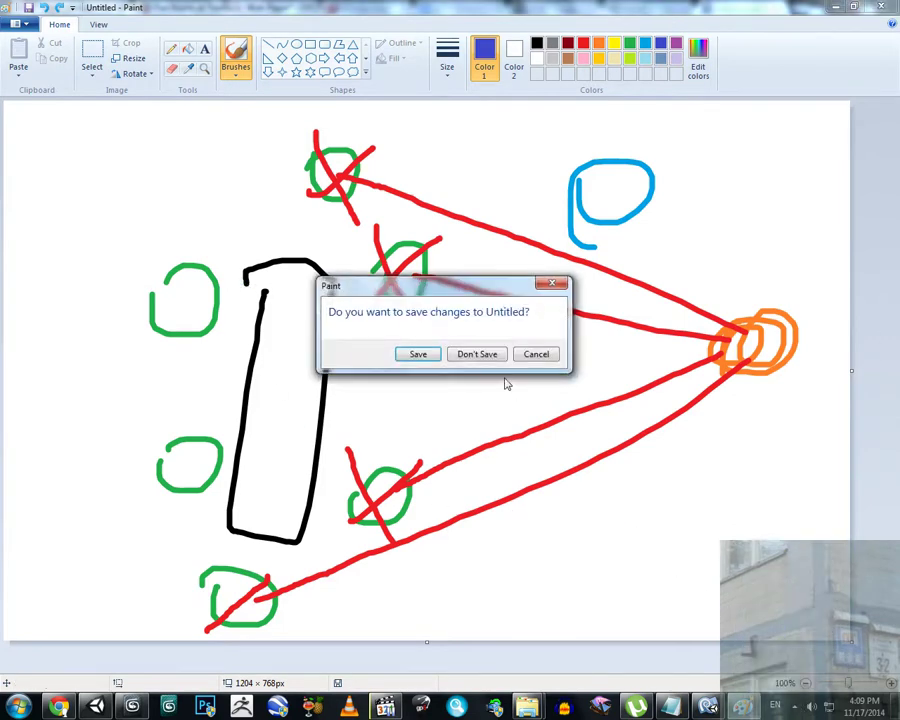
click(493, 358)
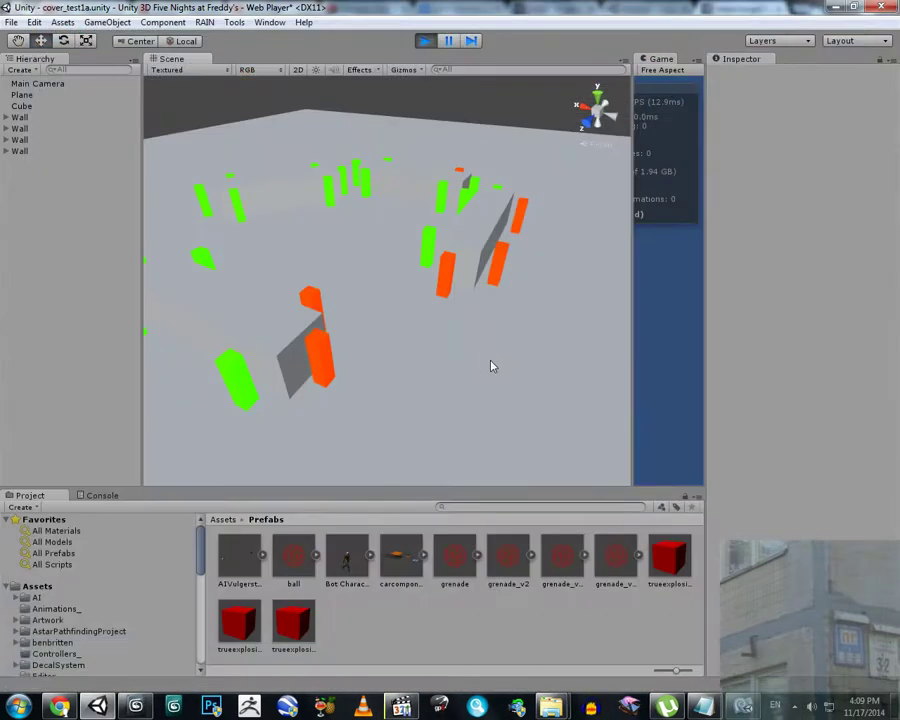
Place two grenade_v2c prefabs in the running scene, outside the ring of walls
scroll(424, 321, down, 5)
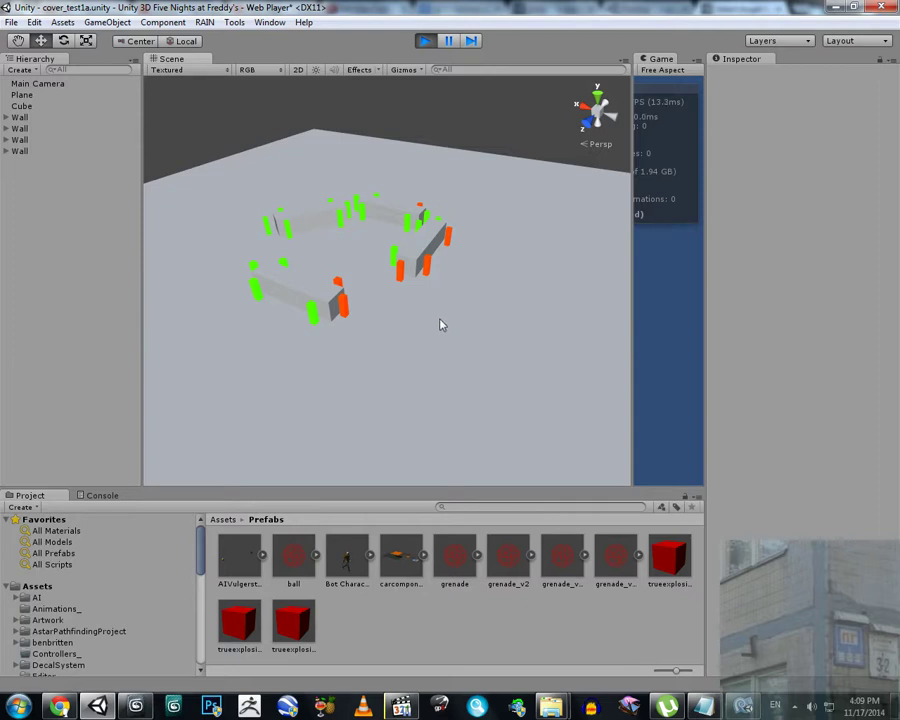
mouse_move(443, 323)
mouse_down()
mouse_move(458, 311)
mouse_move(458, 296)
mouse_move(409, 306)
mouse_move(422, 307)
mouse_move(437, 344)
mouse_up()
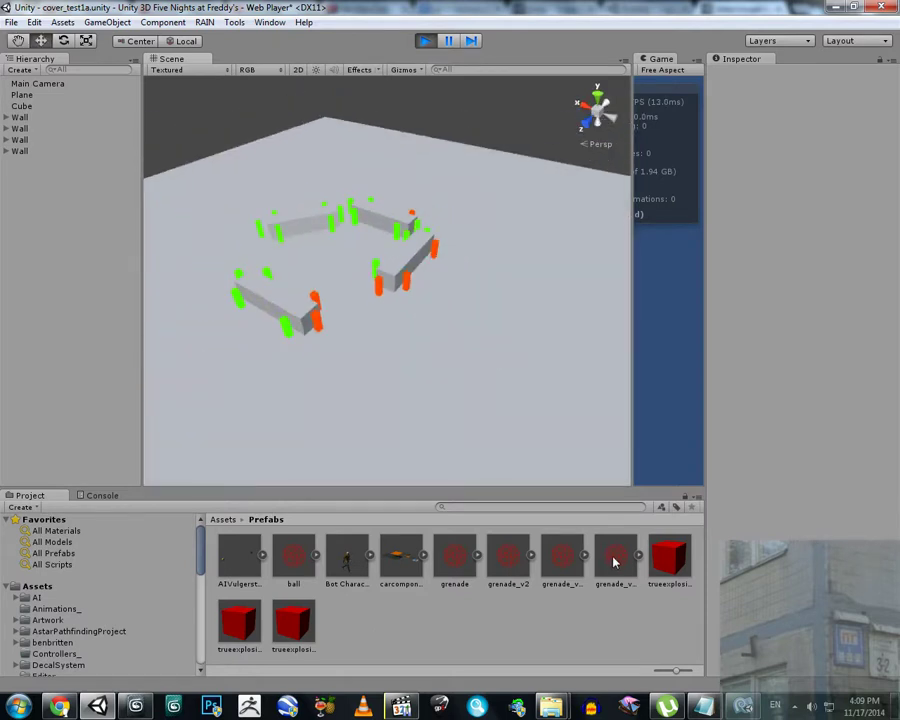
drag(476, 377, 411, 366)
key(w)
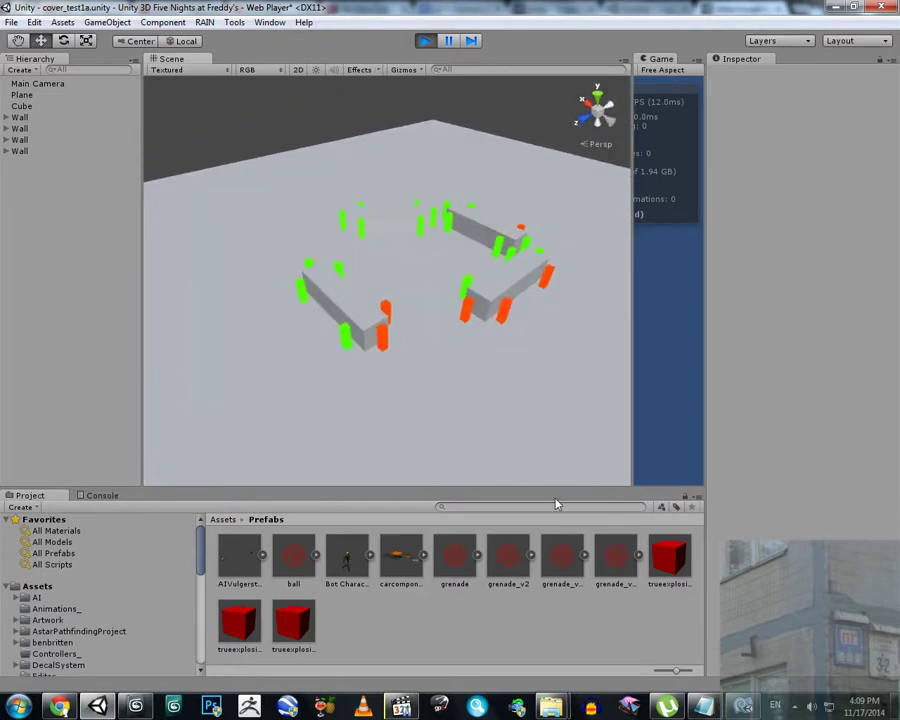
drag(609, 562, 613, 328)
scroll(613, 328, up, 5)
scroll(613, 328, down, 5)
drag(617, 562, 554, 453)
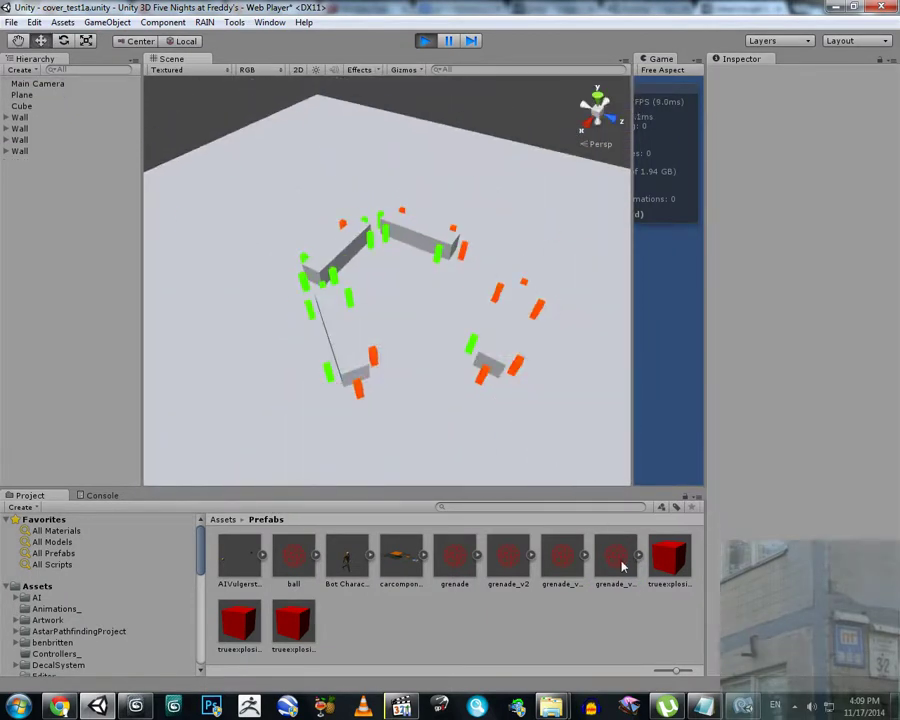
Place more grenade_v2c prefabs in and around the ring of walls to make further covers unsafe
drag(618, 563, 419, 314)
click(419, 314)
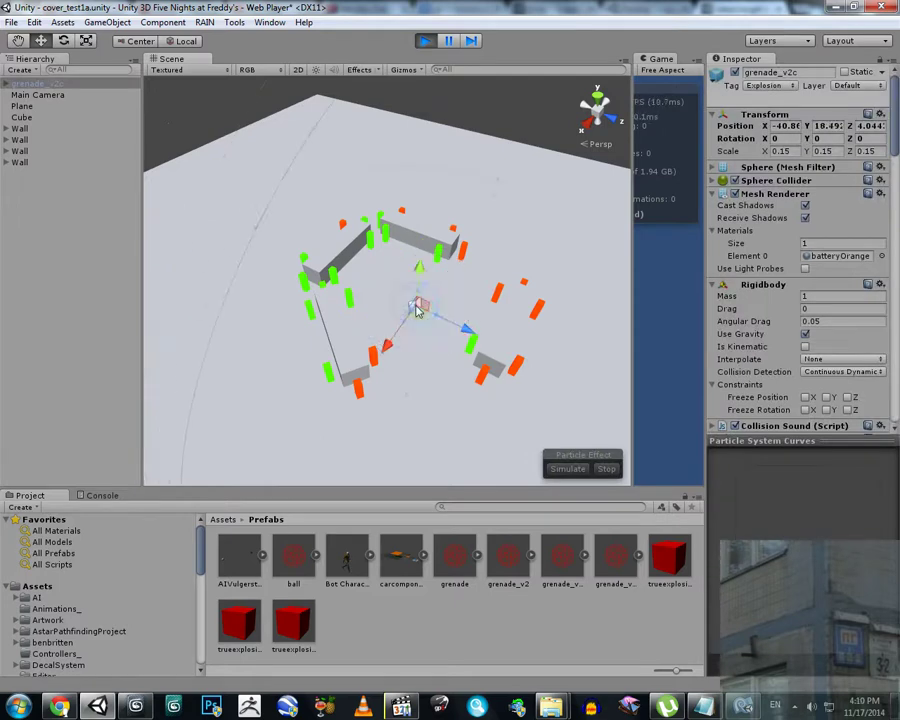
drag(412, 321, 398, 327)
key(w)
drag(613, 556, 462, 376)
drag(607, 557, 645, 249)
scroll(406, 295, up, 3)
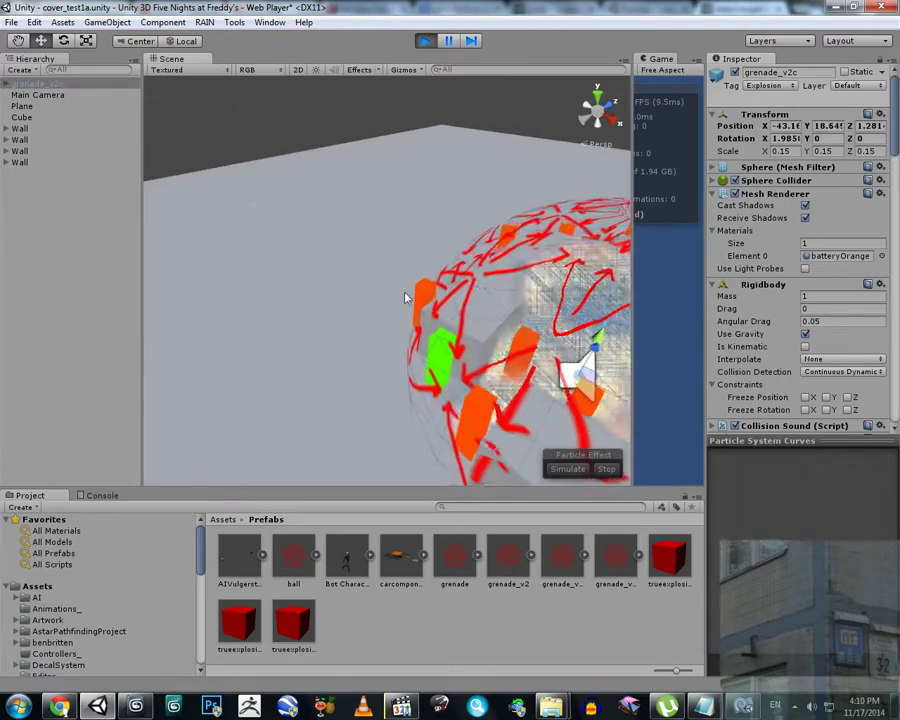
drag(406, 295, 460, 322)
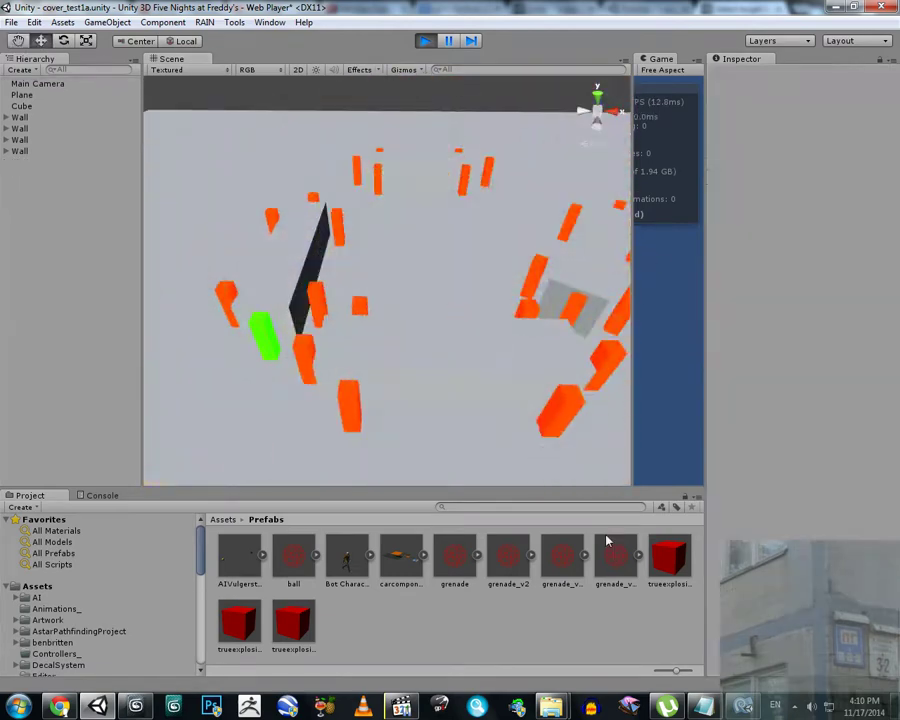
Place another grenade_v2c between the walls and examine the covers around the nearby wall as it explodes
drag(607, 543, 402, 282)
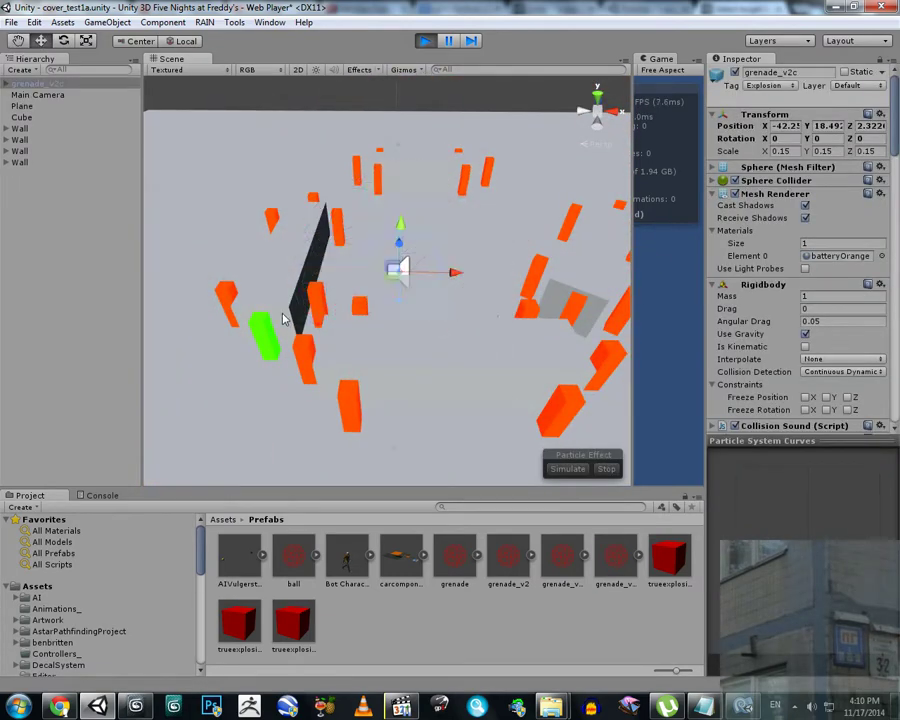
drag(298, 318, 270, 339)
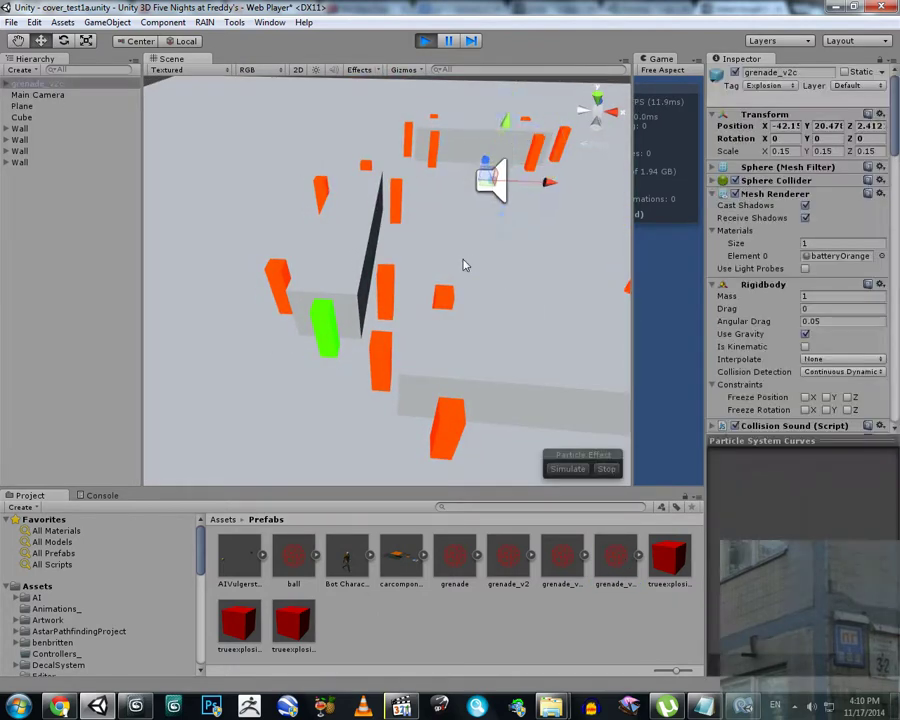
drag(414, 288, 516, 295)
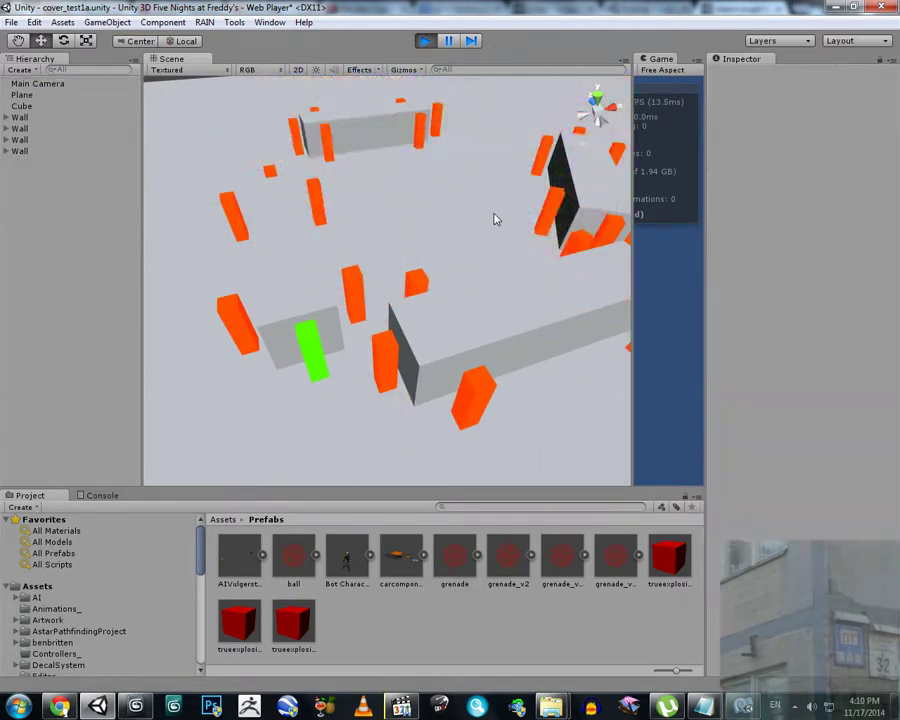
Select all six covers of the last Wall in the hierarchy and enable Is Safe on them
click(5, 151)
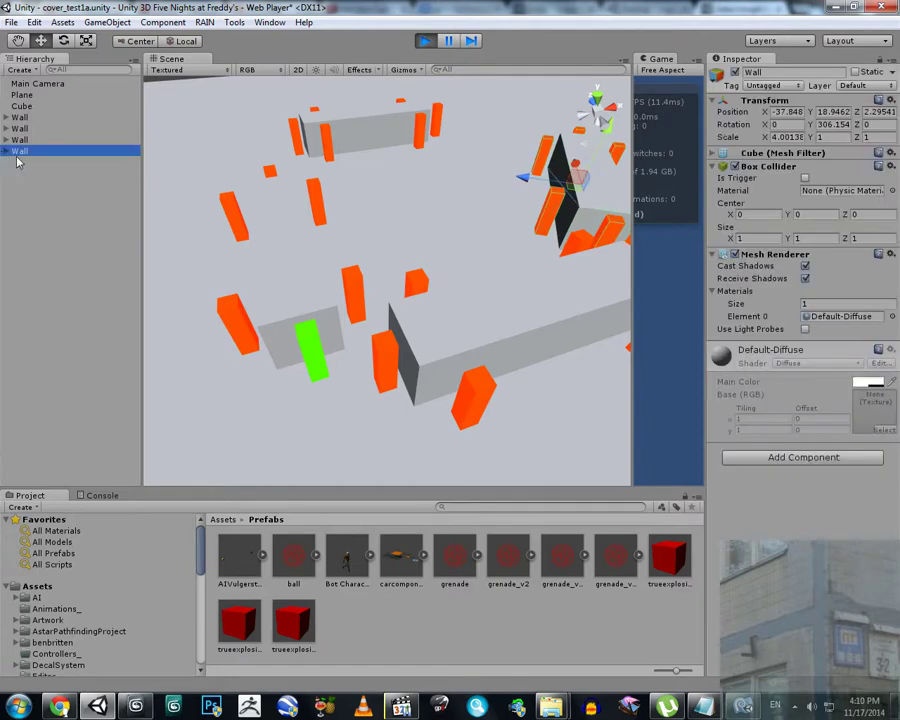
click(7, 151)
click(33, 163)
shift+click(33, 218)
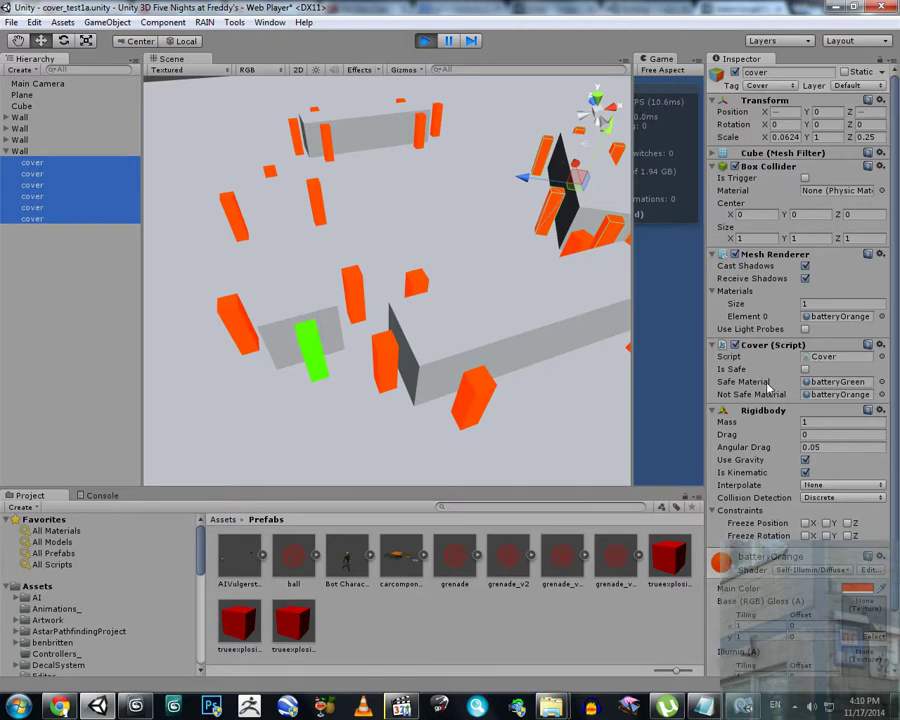
click(805, 370)
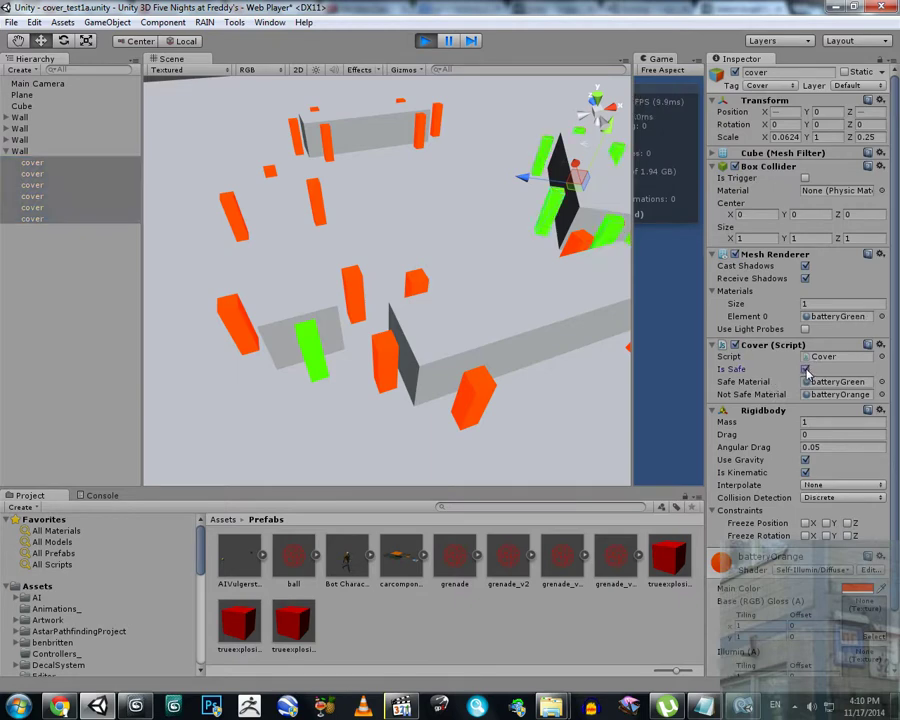
Enable Is Safe on all six covers of the third Wall
click(6, 151)
click(6, 140)
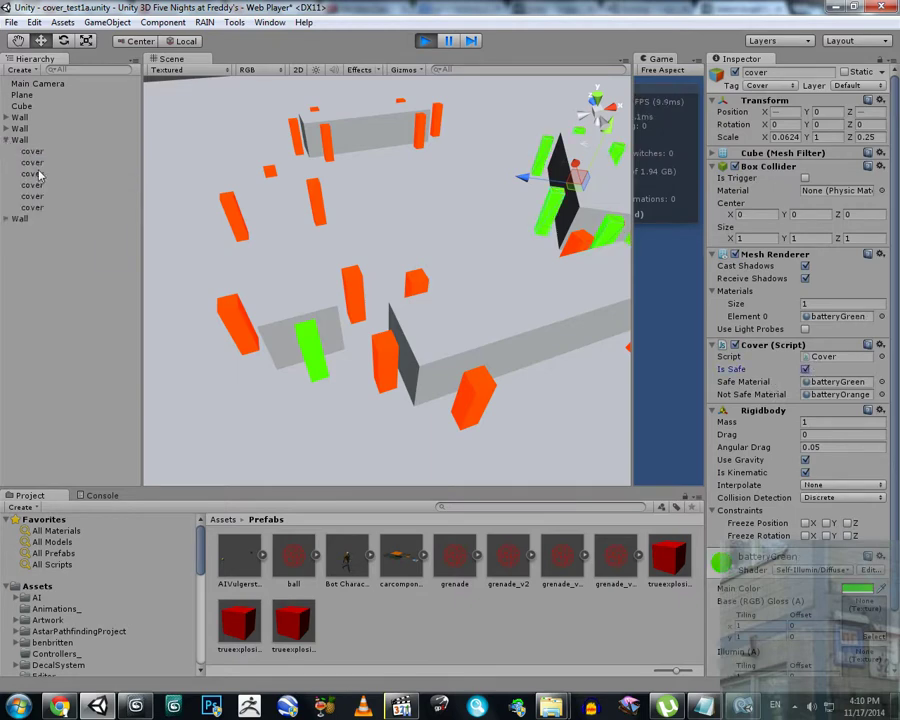
click(35, 207)
shift+click(32, 151)
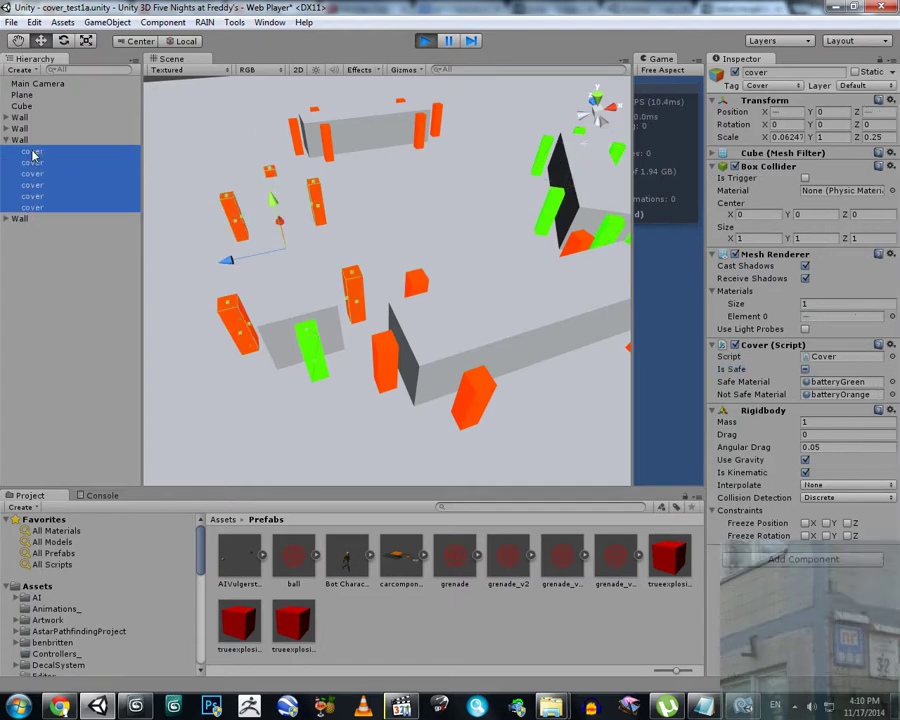
click(805, 369)
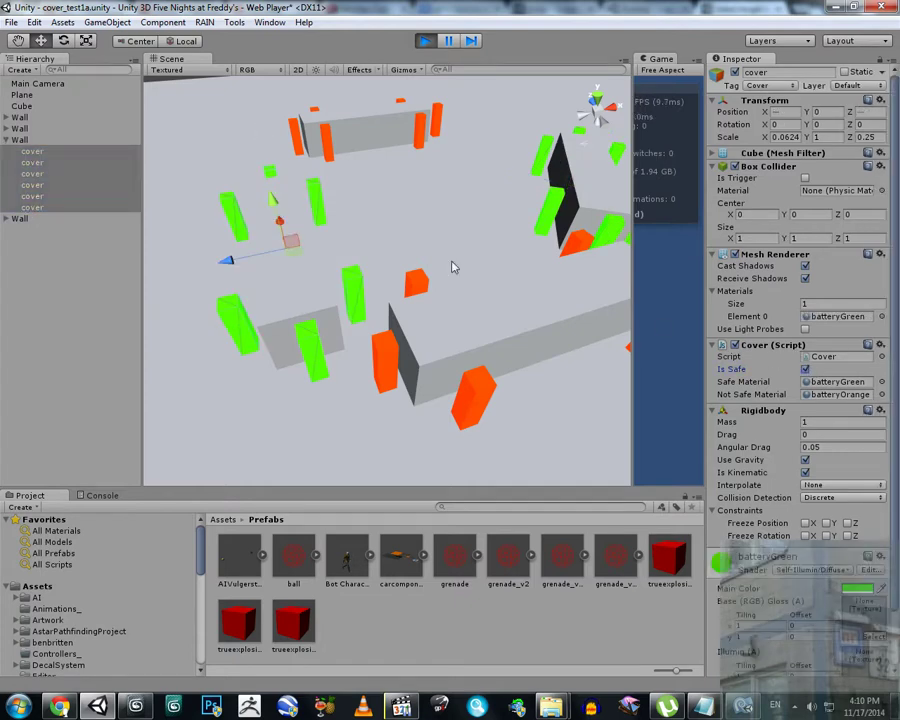
Enable Is Safe on all six covers of the second Wall
click(6, 140)
click(6, 128)
click(32, 140)
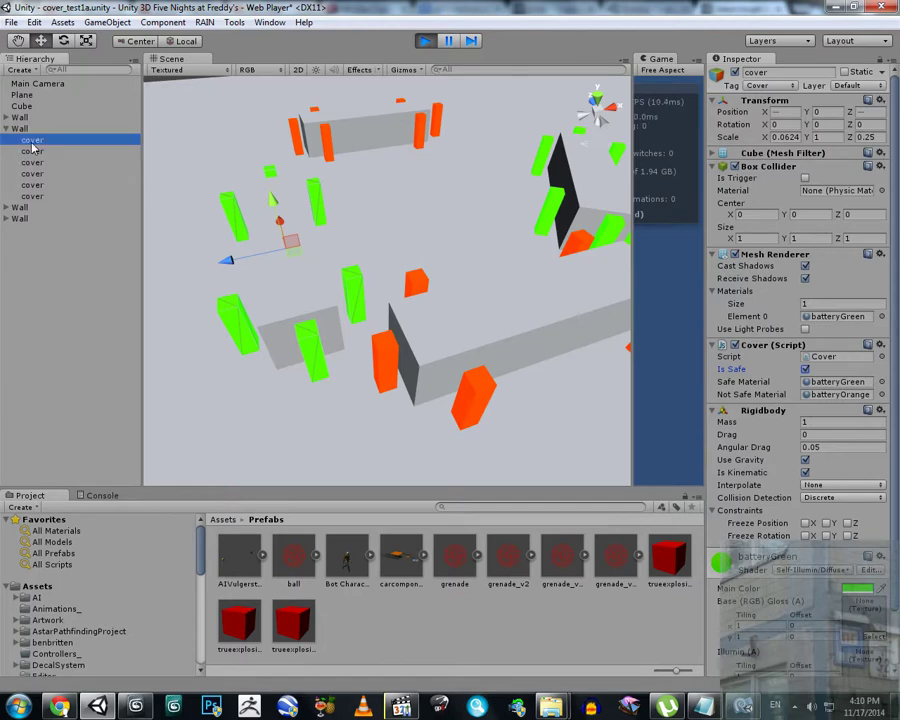
shift+click(34, 196)
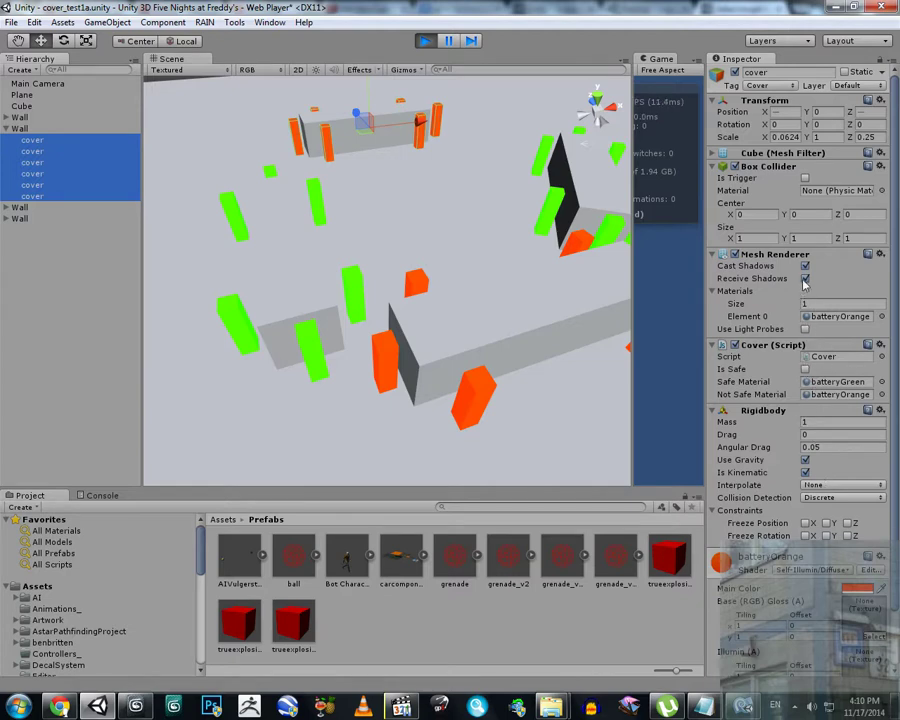
click(805, 369)
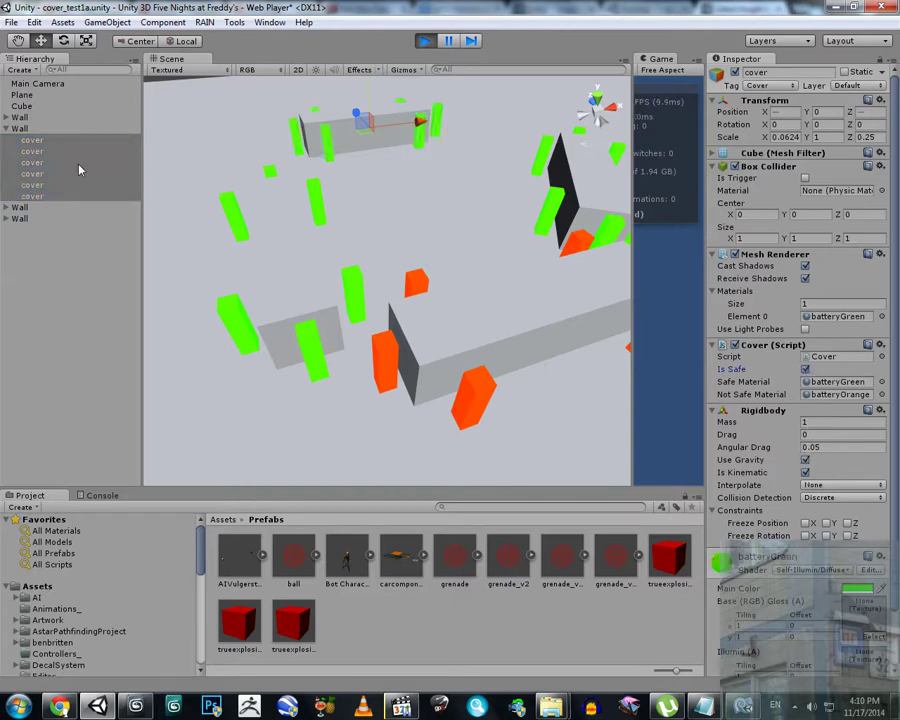
Enable Is Safe on all six covers of the first Wall
click(6, 128)
click(6, 117)
click(20, 130)
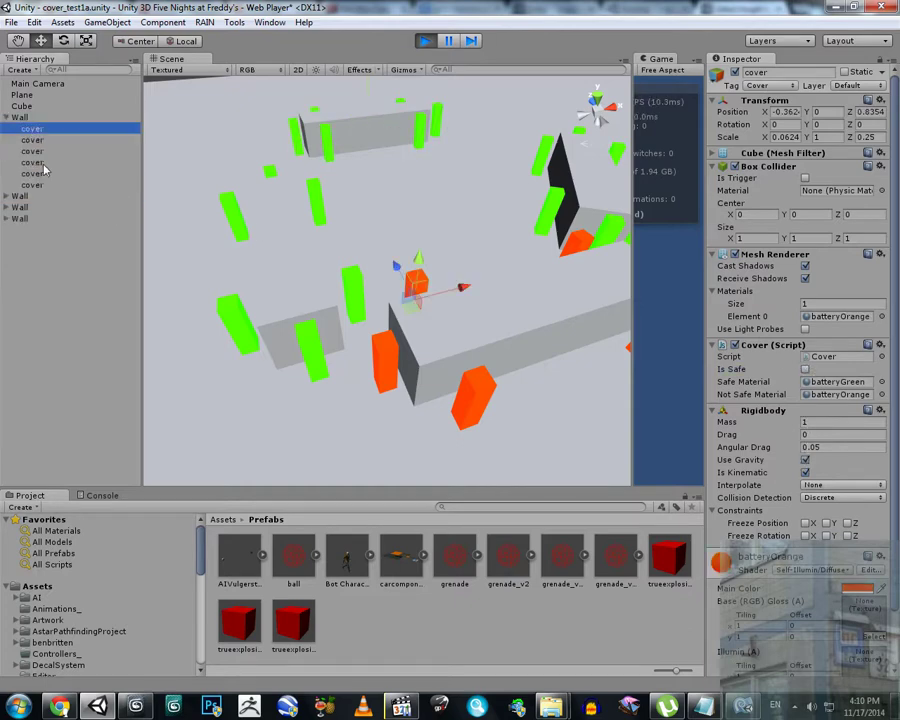
shift+click(32, 185)
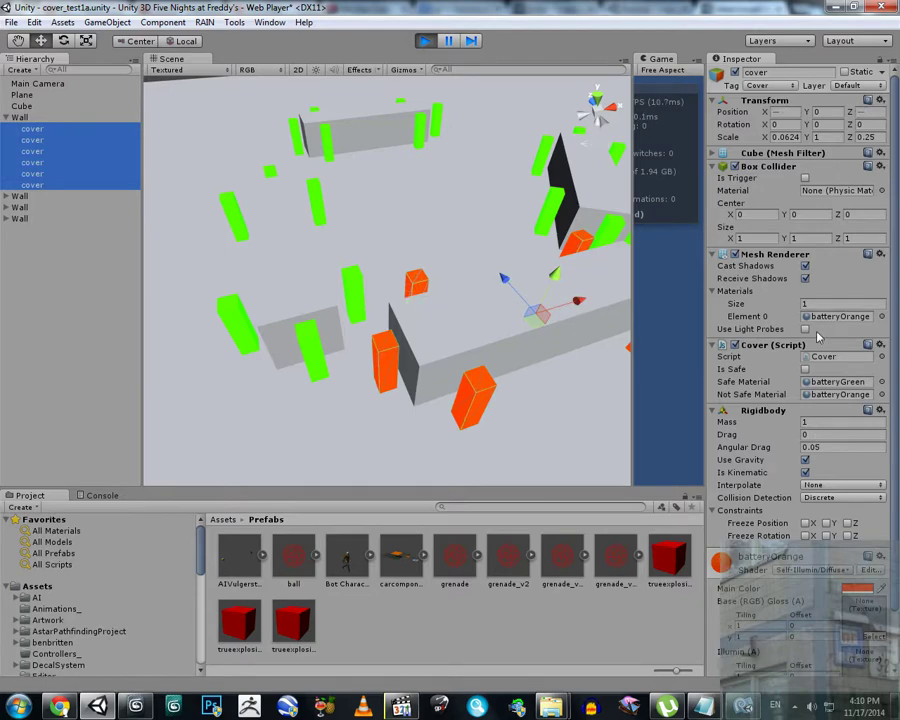
click(805, 369)
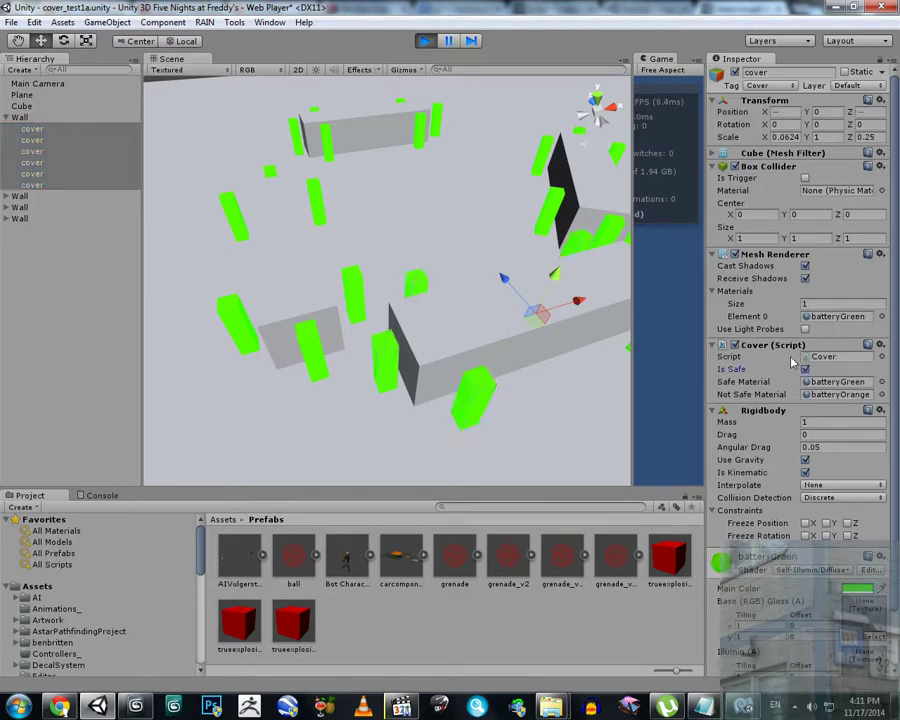
drag(530, 255, 517, 249)
scroll(517, 211, down, 5)
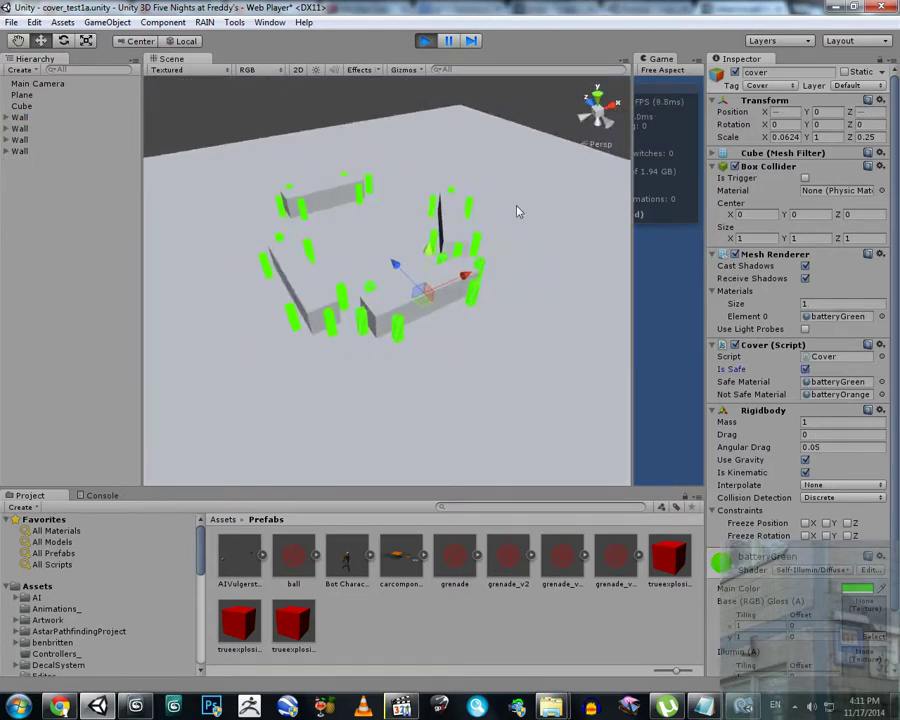
Deselect the covers, switch to Paint with a blank canvas, and choose the thickest brush size
click(520, 104)
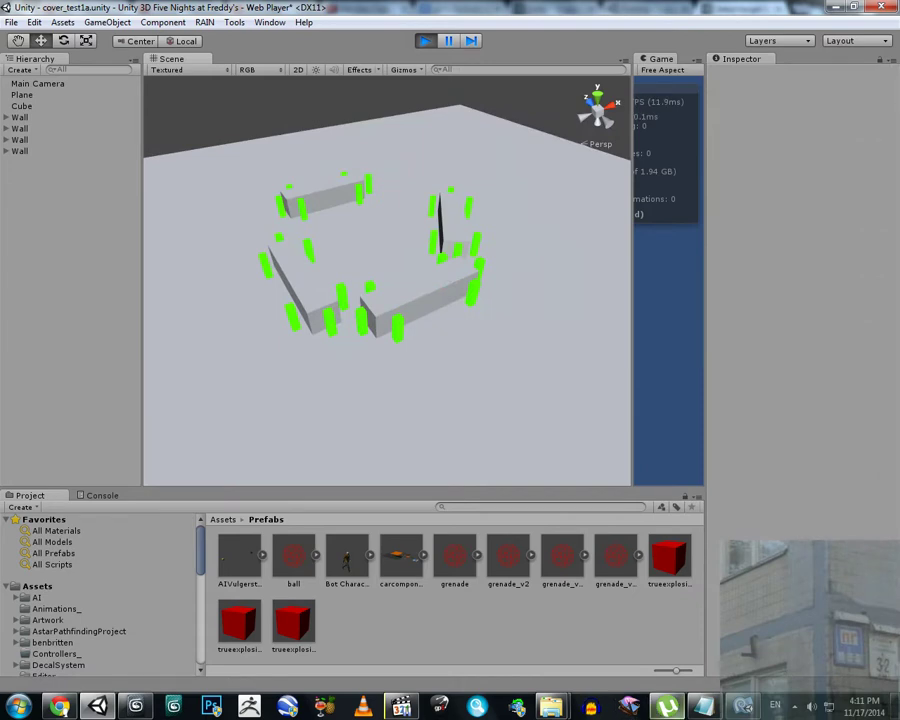
click(18, 706)
click(60, 321)
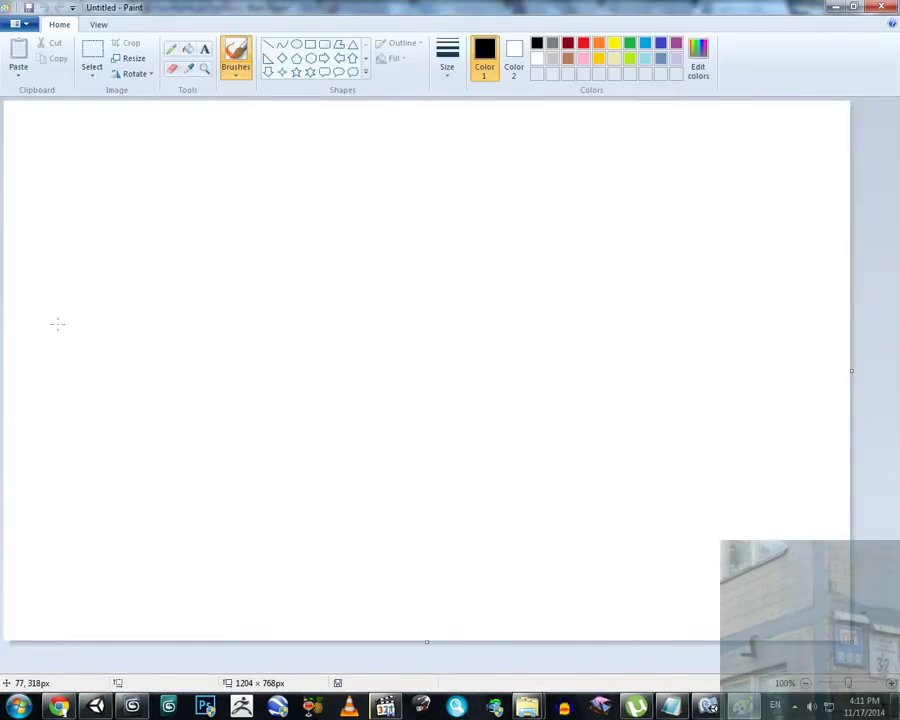
click(455, 64)
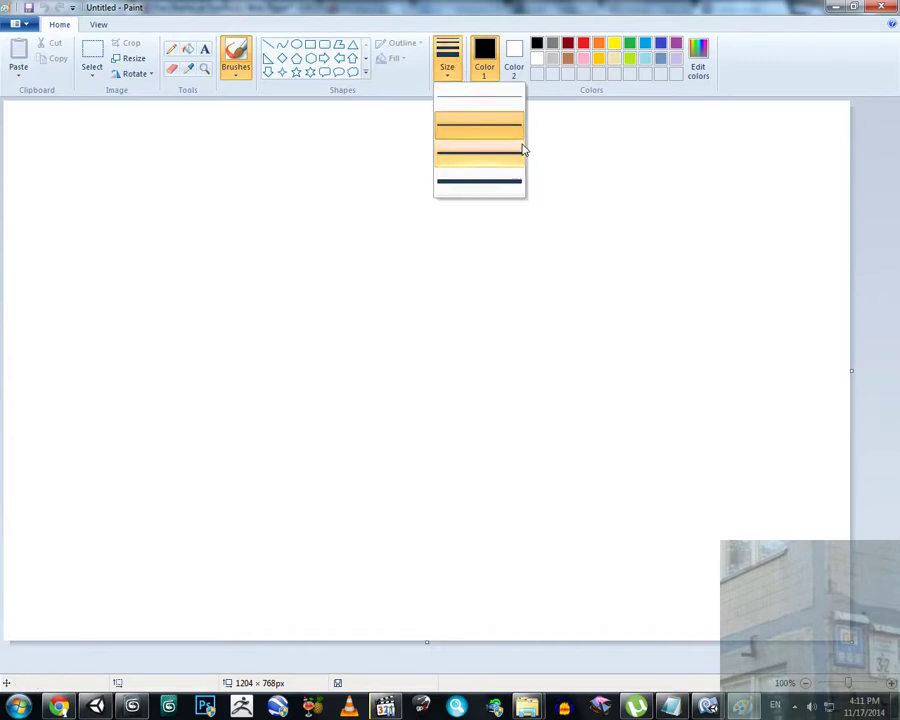
click(472, 190)
click(450, 68)
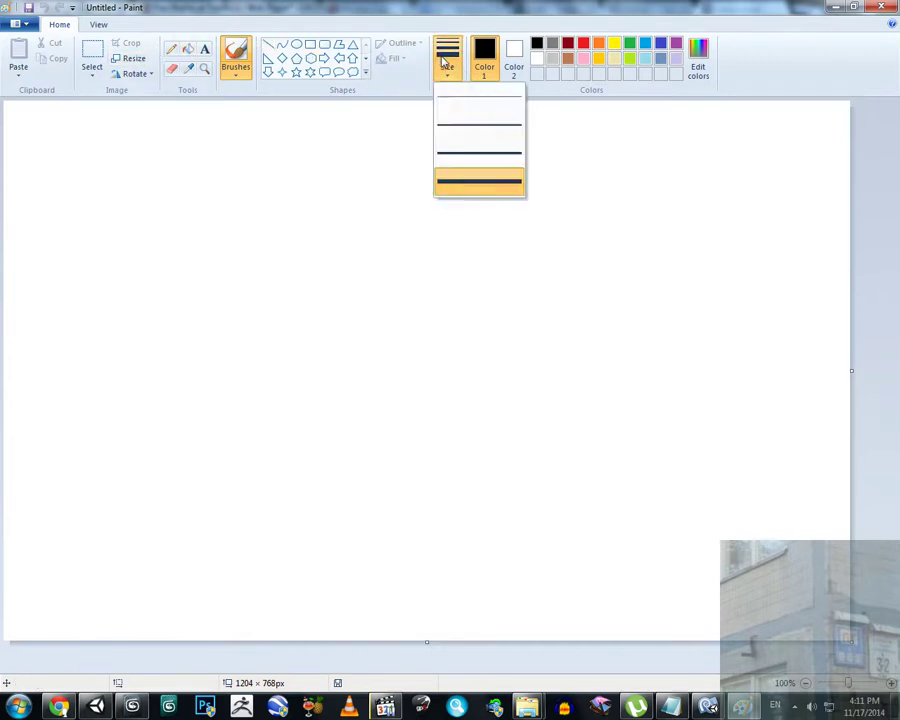
click(470, 183)
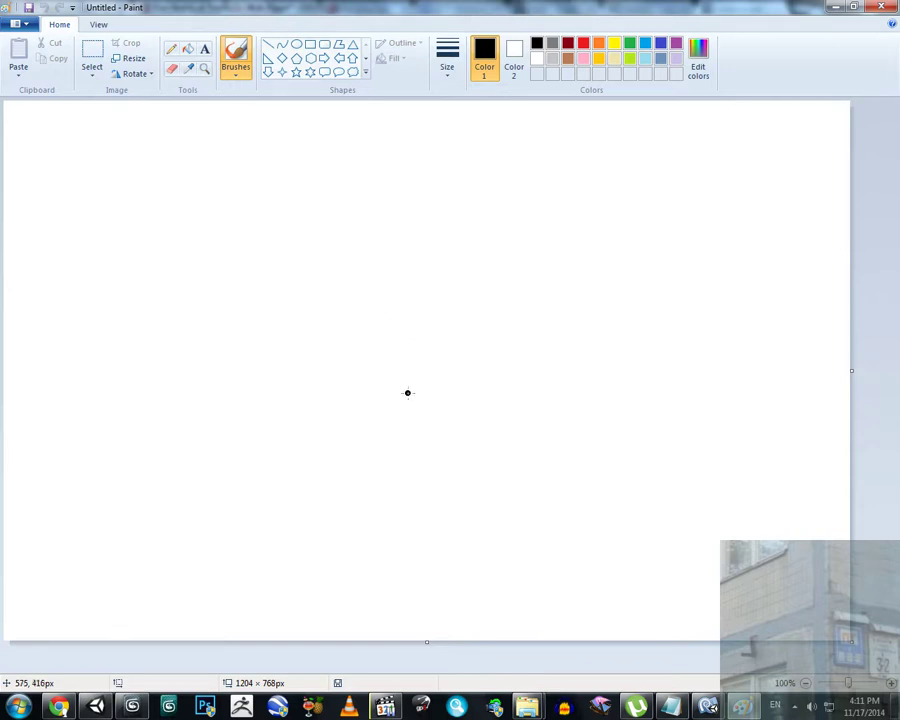
Draw a small black oval grenade in the lower-left part of the canvas and fill it with orange
mouse_move(196, 417)
mouse_down()
mouse_move(185, 457)
mouse_move(194, 400)
mouse_up()
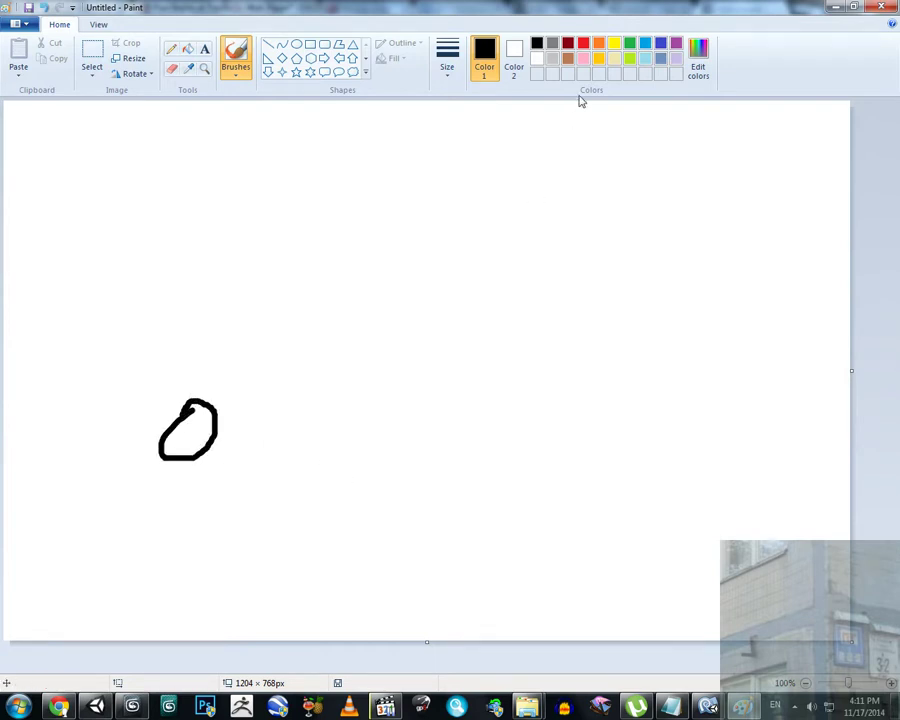
click(598, 43)
click(188, 48)
click(190, 432)
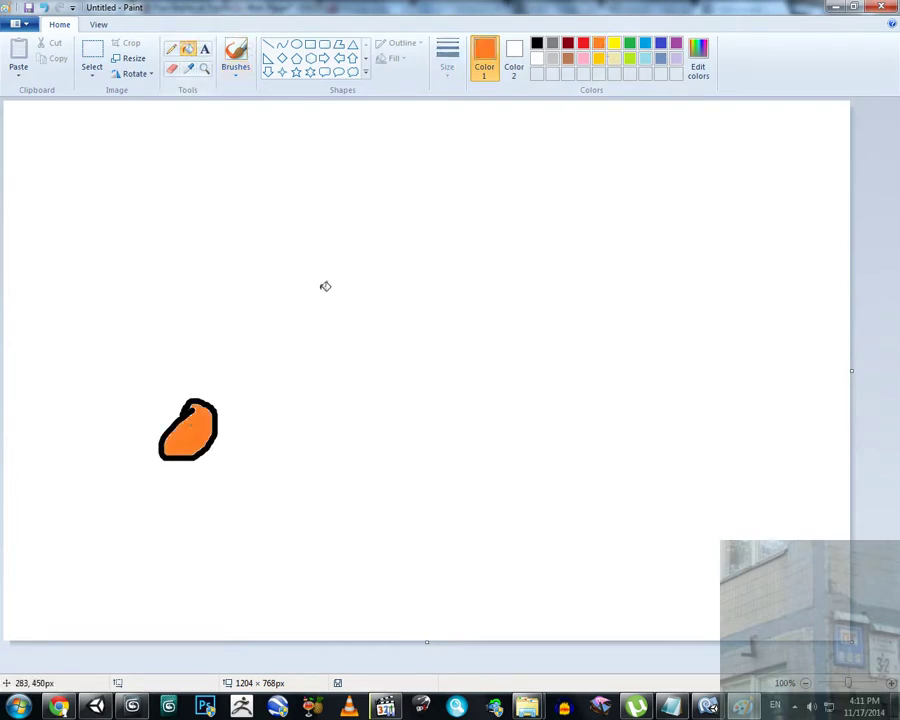
Brush a large jagged red blast outline spreading from the orange grenade across the canvas
click(536, 43)
click(236, 58)
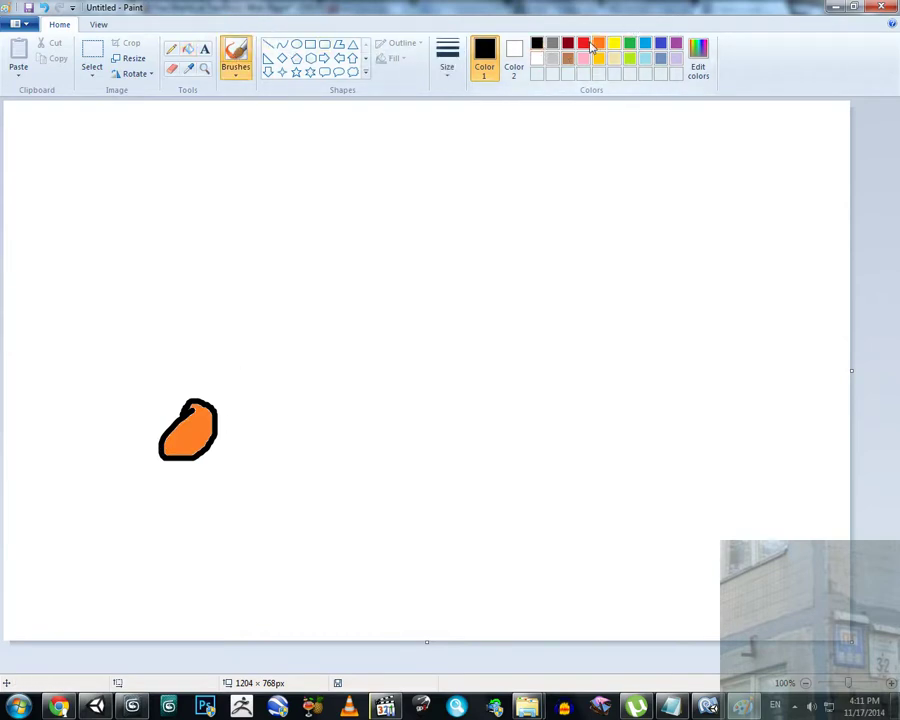
click(583, 43)
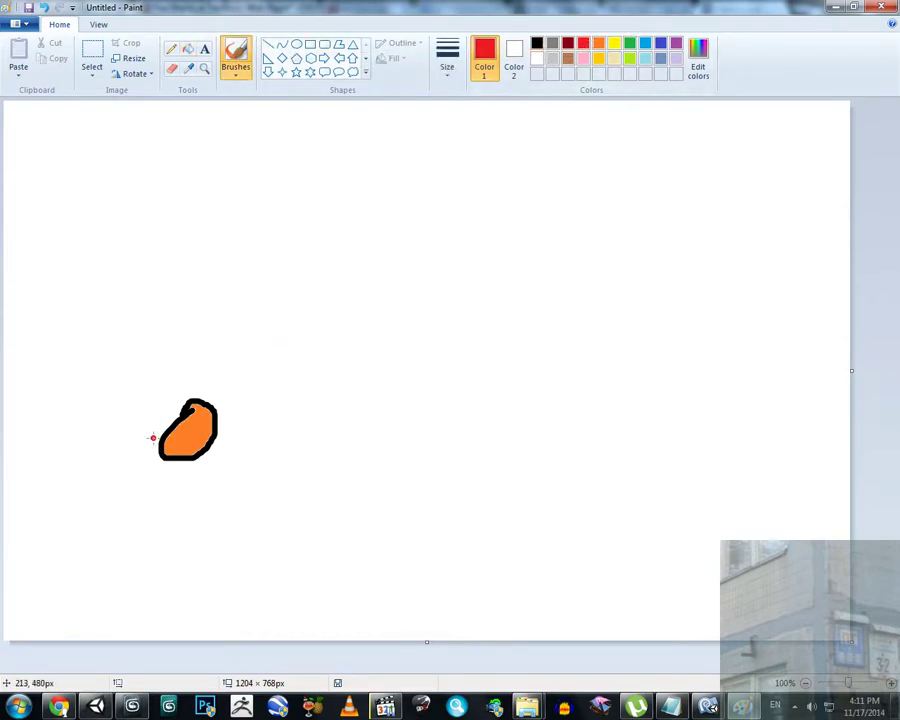
mouse_move(155, 436)
mouse_down()
mouse_move(569, 142)
mouse_move(766, 308)
mouse_up()
Draw two green arrows from the orange grenade out to the far edge of the red blast outline
mouse_move(645, 370)
mouse_down()
mouse_move(750, 514)
mouse_move(488, 617)
mouse_move(135, 505)
mouse_move(148, 458)
mouse_move(659, 378)
mouse_up()
click(629, 43)
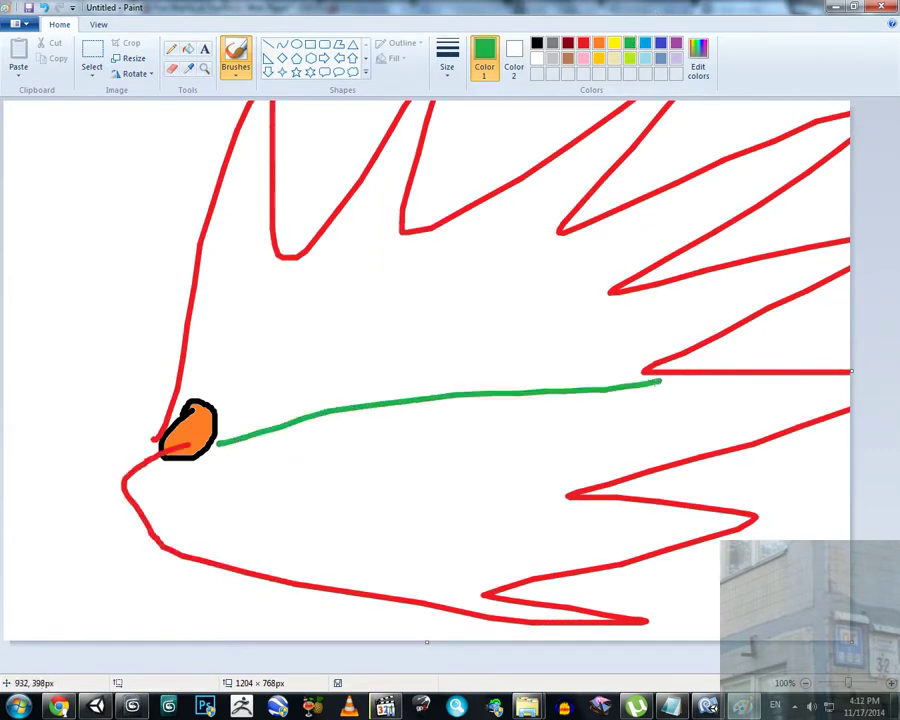
drag(579, 365, 591, 458)
mouse_move(215, 400)
mouse_down()
mouse_move(617, 197)
mouse_move(458, 233)
mouse_move(530, 288)
mouse_up()
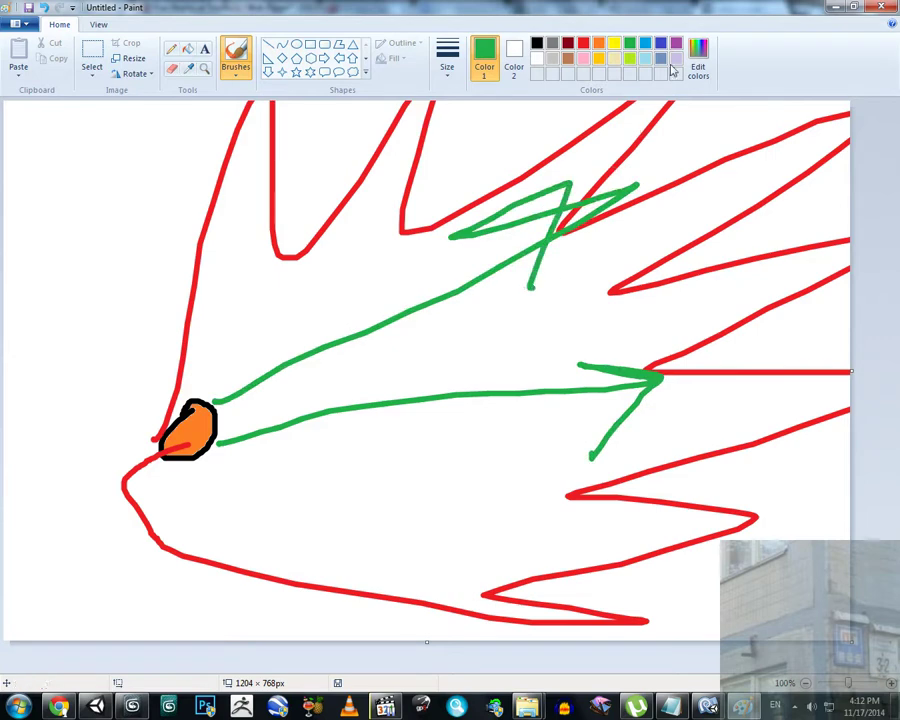
Draw blue strokes around the tips of the green arrows, and undo everything back to the orange grenade
click(645, 43)
mouse_move(569, 257)
mouse_down()
mouse_move(569, 127)
mouse_move(608, 147)
mouse_move(595, 260)
mouse_move(550, 258)
mouse_up()
drag(664, 438, 686, 296)
drag(690, 388, 655, 470)
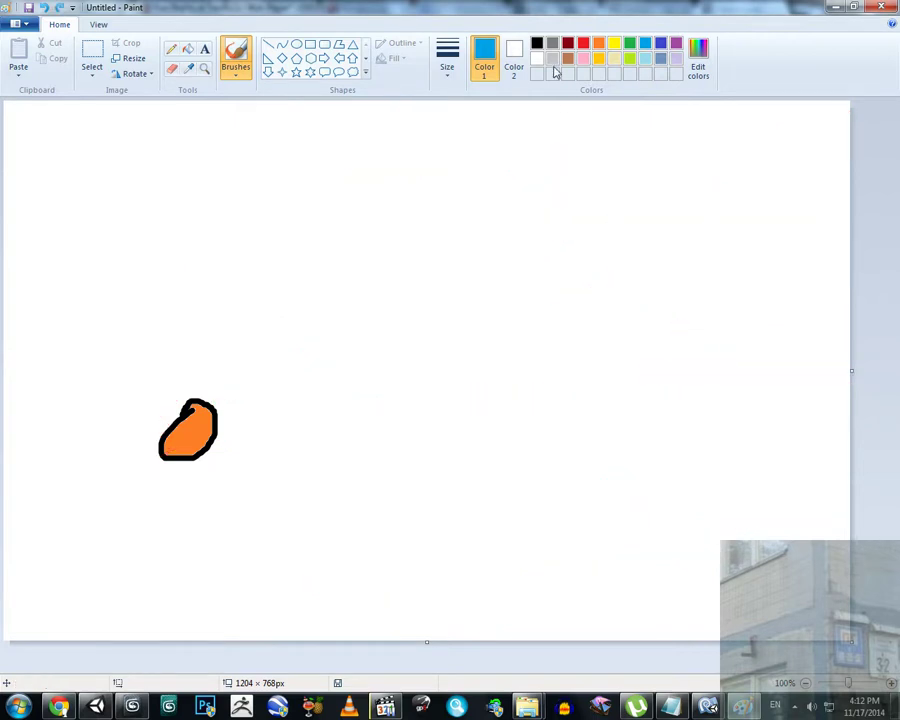
Draw a long blue arrow from the orange grenade to a tall green rectangle representing a cover
click(644, 48)
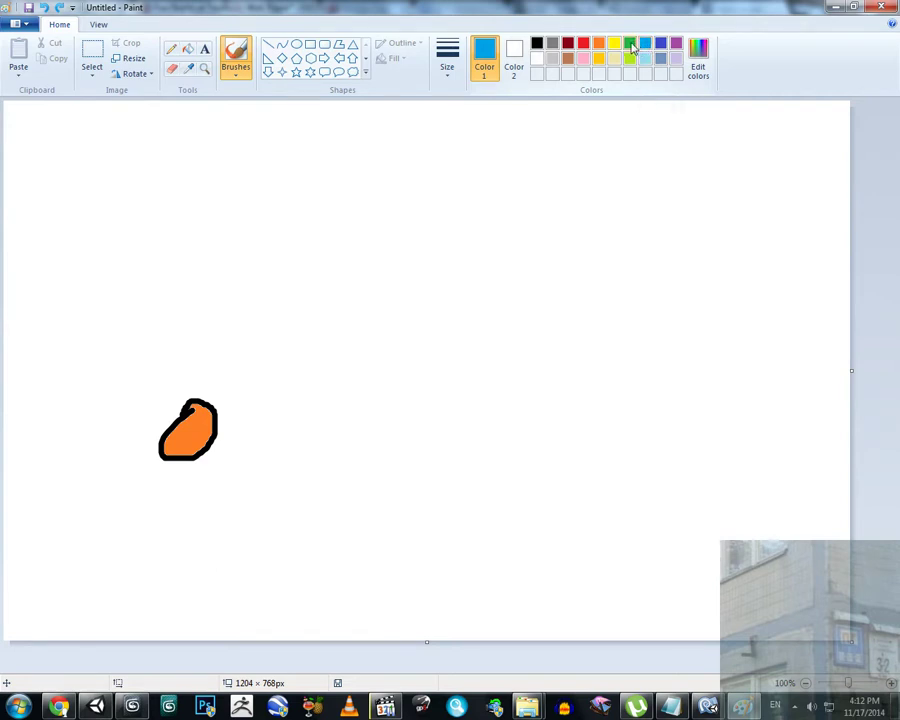
mouse_move(215, 422)
mouse_down()
mouse_move(616, 351)
mouse_move(583, 323)
mouse_move(630, 410)
mouse_up()
click(629, 43)
click(716, 306)
mouse_move(700, 400)
mouse_down()
mouse_move(699, 264)
mouse_move(744, 256)
mouse_move(748, 397)
mouse_move(693, 396)
mouse_up()
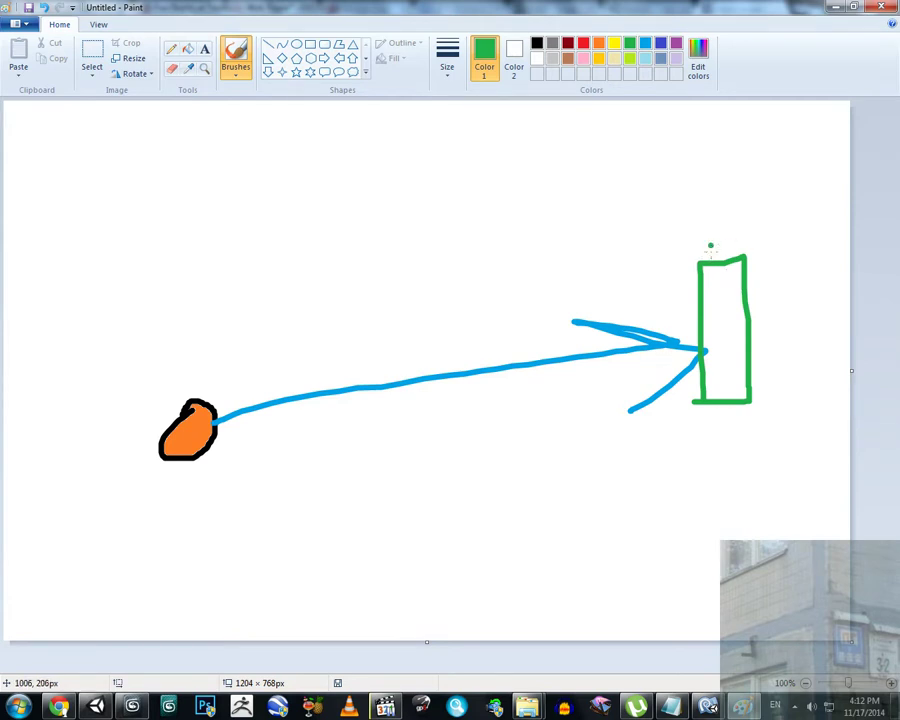
Cross out the upper part of the green cover rectangle with a red X
click(583, 42)
drag(735, 246, 674, 318)
drag(670, 256, 757, 340)
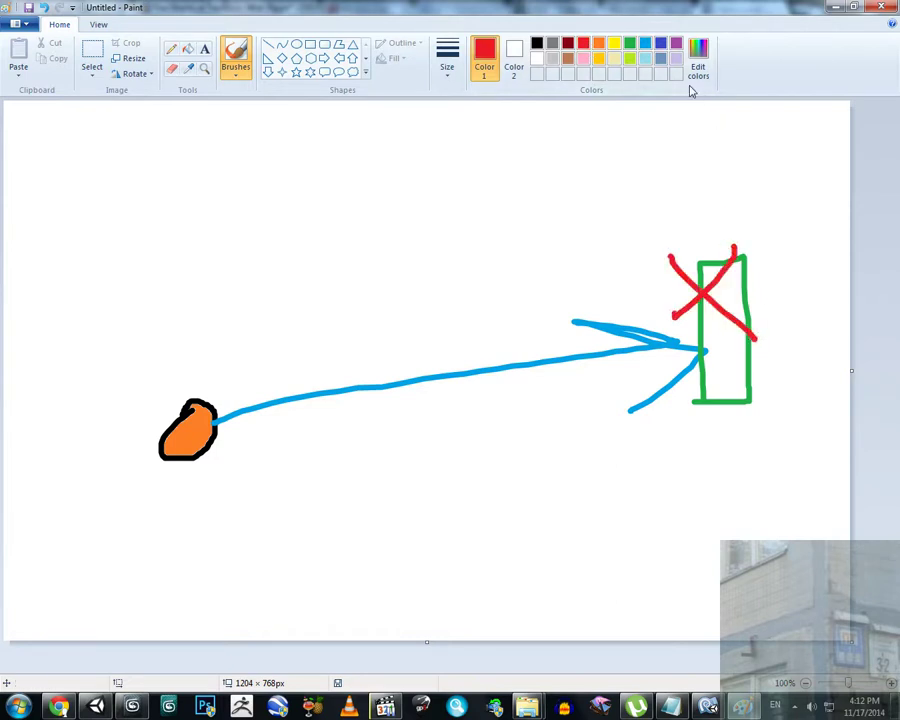
Draw a tall light-blue oval figure on the canvas, to the left of the orange grenade
click(645, 60)
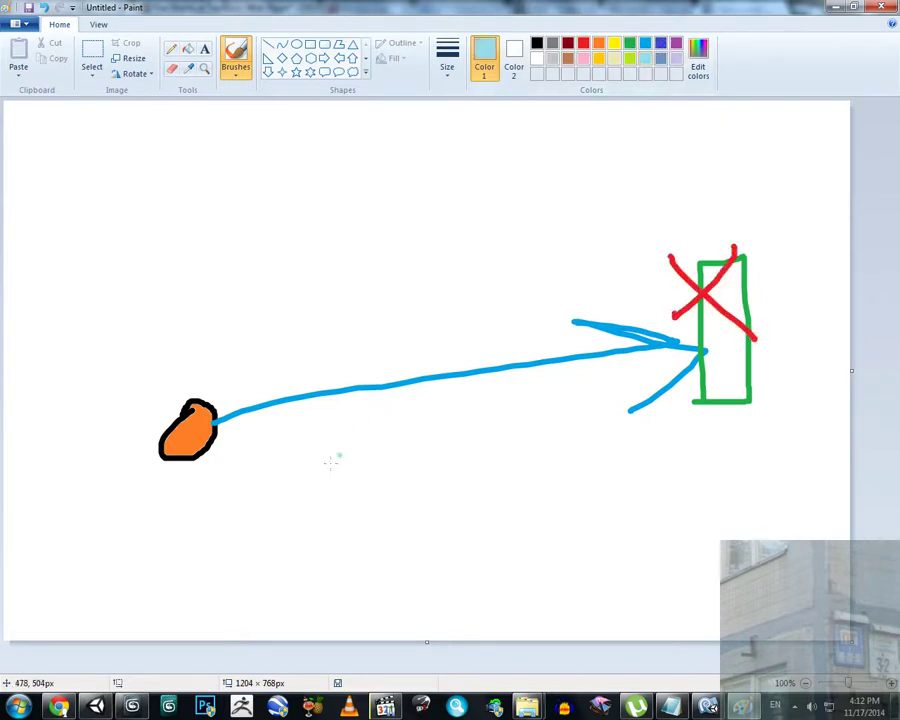
mouse_move(80, 347)
mouse_down()
mouse_move(115, 360)
mouse_move(586, 273)
mouse_move(563, 259)
mouse_move(629, 305)
mouse_up()
Try a black arched arrow from the light-blue figure toward the green cover, and undo its strokes
click(537, 44)
drag(631, 252, 631, 305)
click(542, 240)
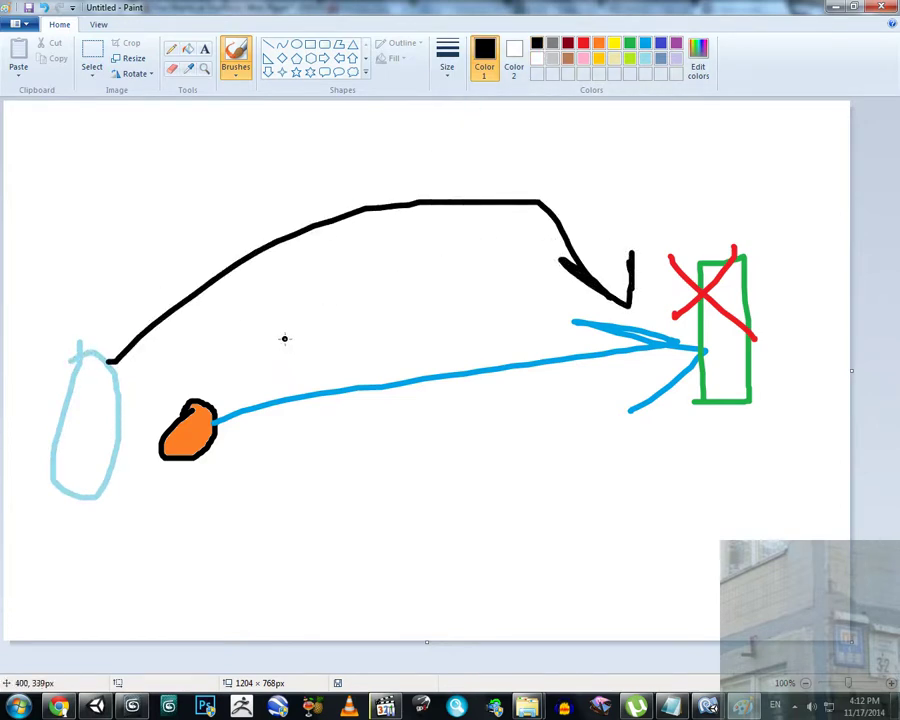
key(ctrl+z)
key(ctrl+z)
key(ctrl+z)
key(ctrl+z)
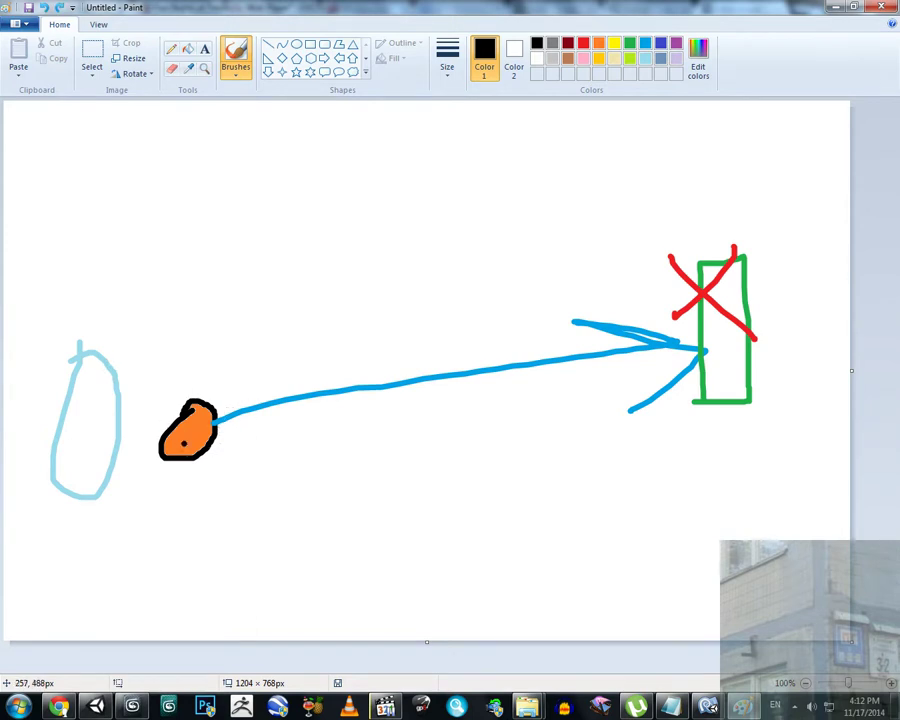
key(ctrl+z)
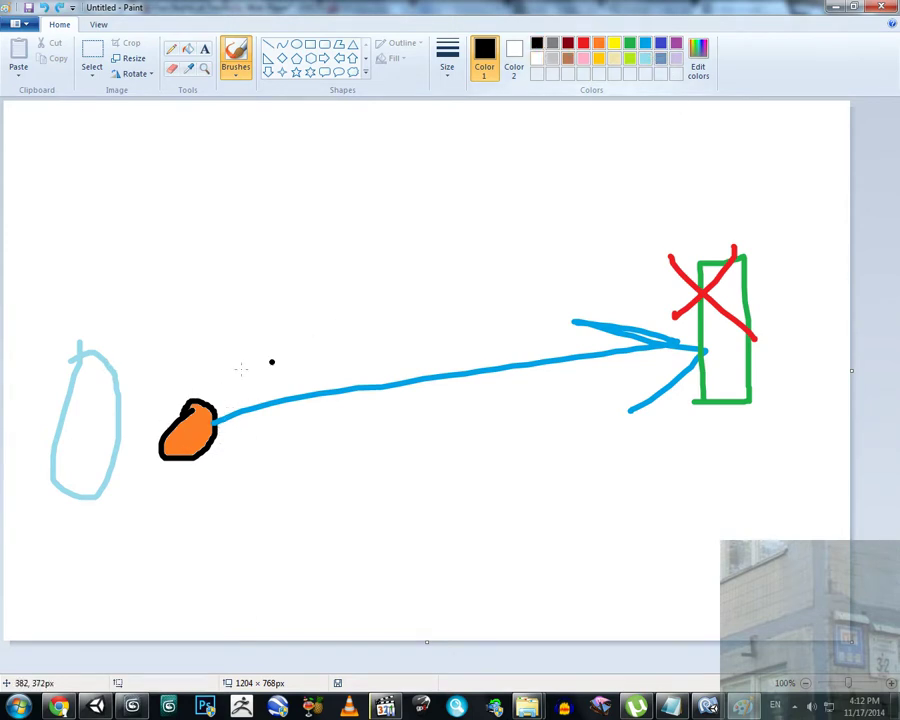
Draw an orange wavy arrow from the light-blue figure diagonally up and away from the grenade
click(598, 52)
mouse_move(116, 387)
mouse_down()
mouse_move(160, 341)
mouse_move(369, 185)
mouse_move(374, 250)
mouse_up()
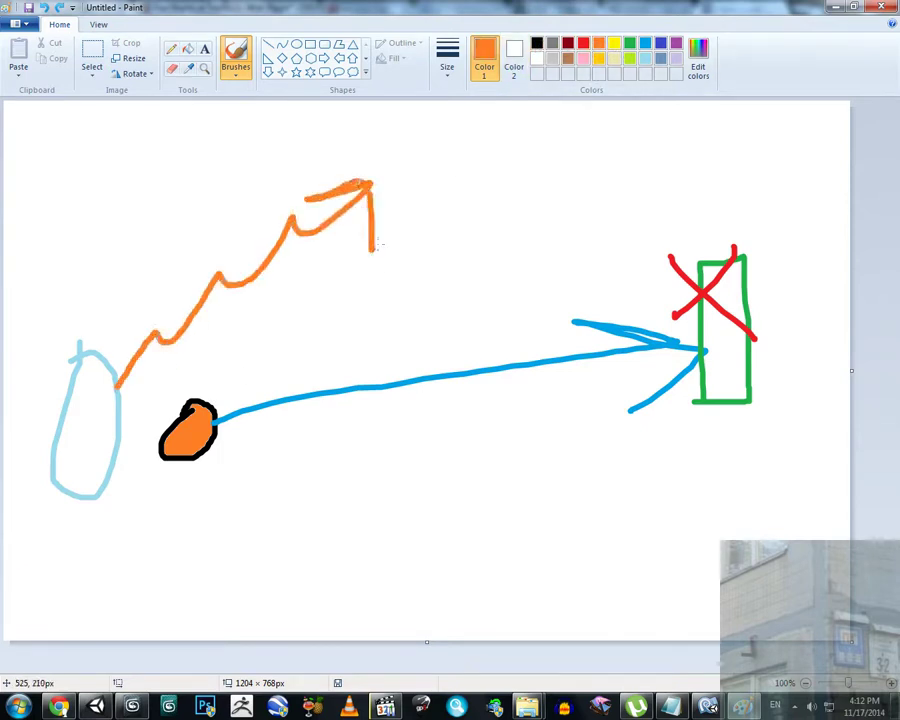
Sketch a jagged red blast area from the grenade over the whole drawing, and undo it
click(583, 42)
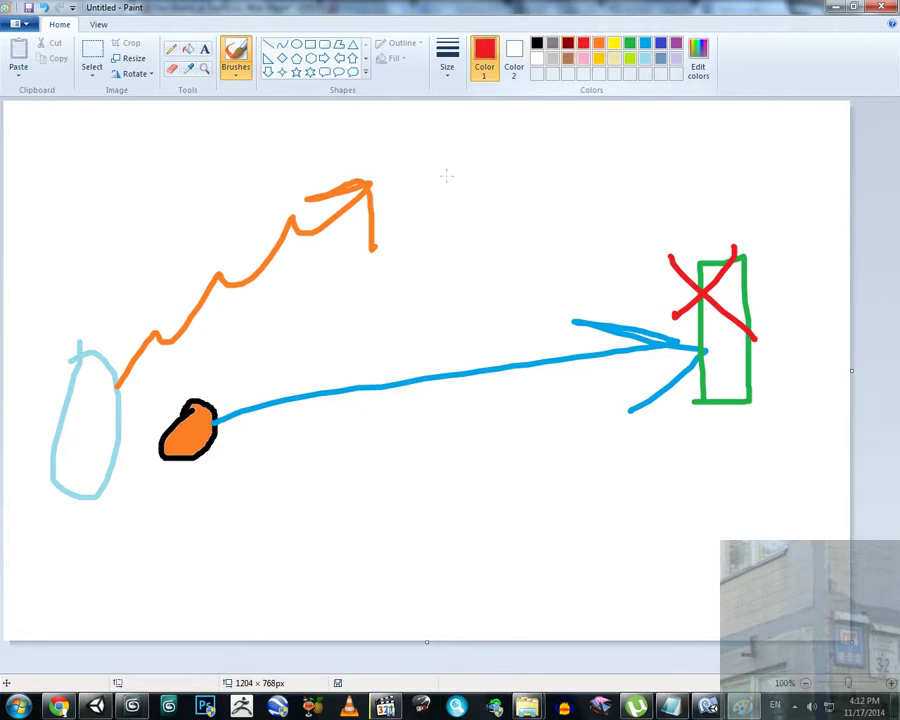
mouse_move(190, 407)
mouse_down()
mouse_move(357, 141)
mouse_move(531, 387)
mouse_move(320, 547)
mouse_move(37, 432)
mouse_up()
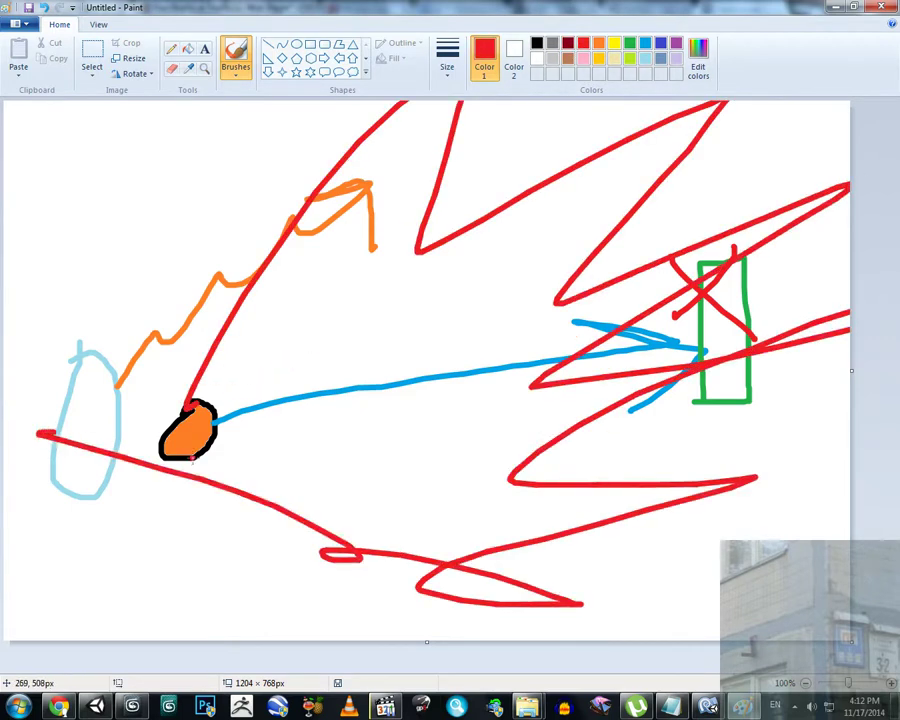
key(ctrl+z)
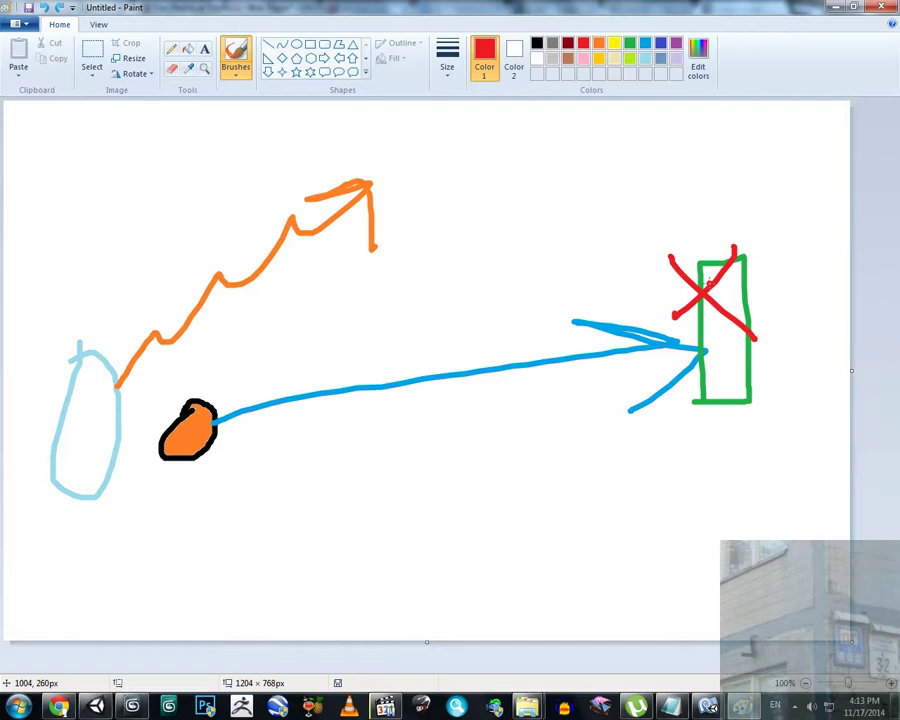
Close Paint without saving the drawing and return to the Unity scene
key(alt+F4)
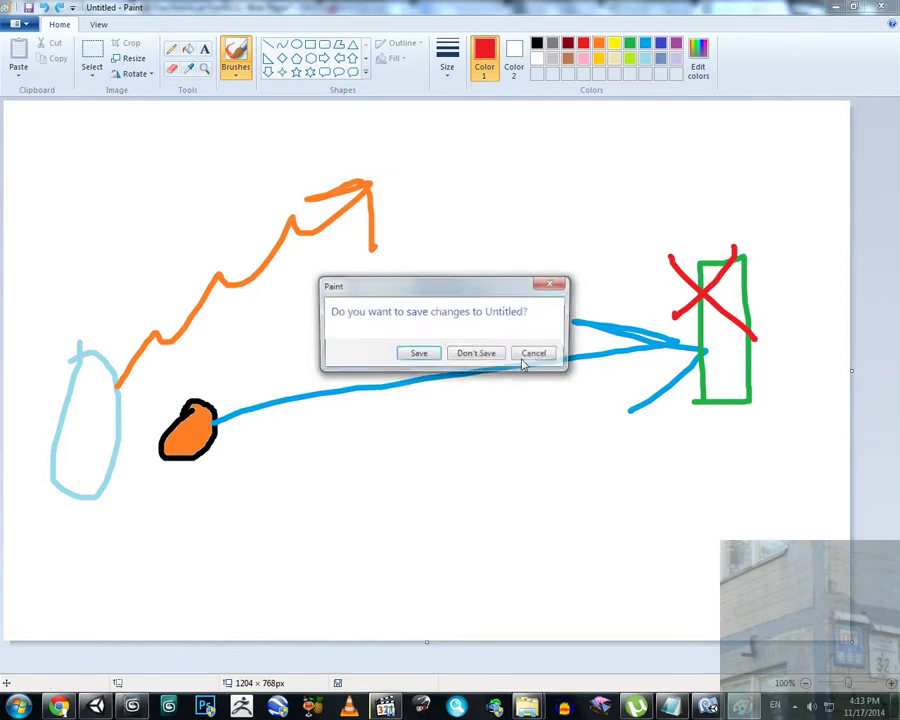
click(469, 359)
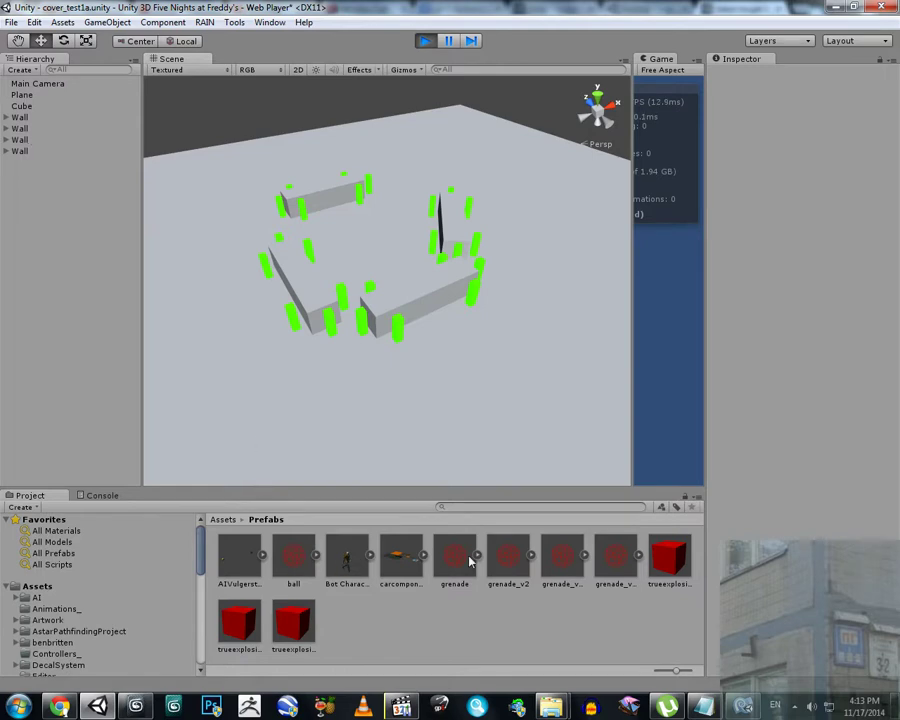
Drop three grenade_v2c prefabs at different spots around the walls in the running scene
key(w)
drag(289, 259, 565, 487)
key(a)
drag(604, 568, 538, 354)
key(s)
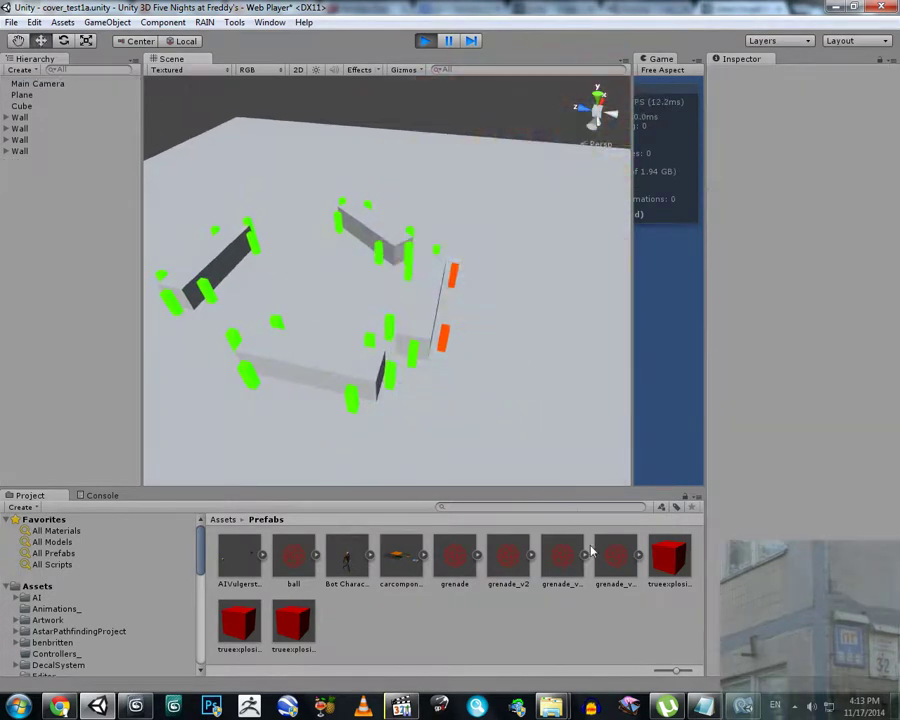
drag(618, 557, 240, 420)
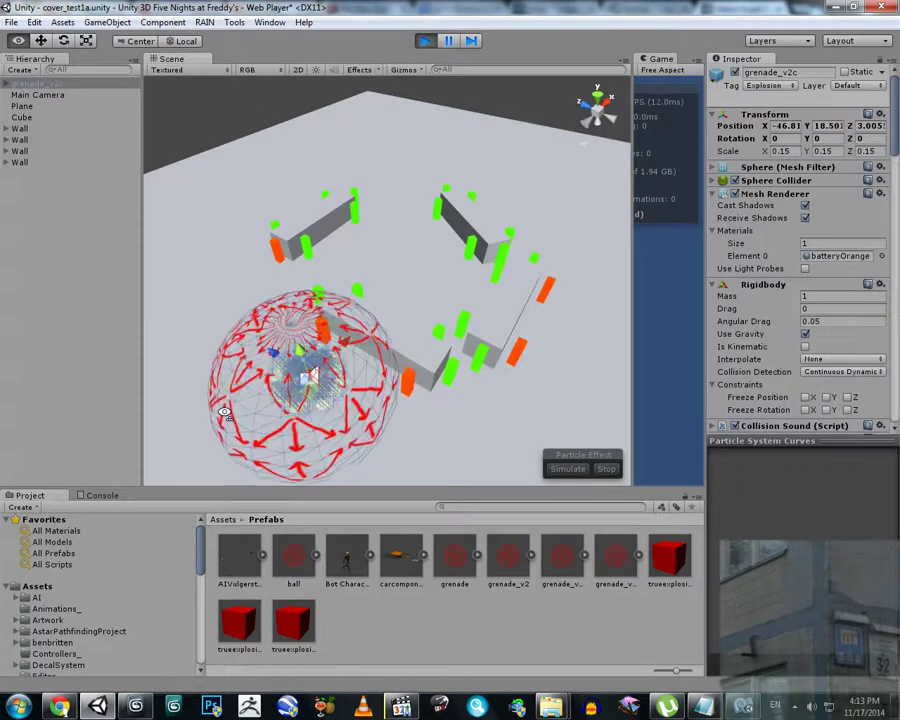
drag(616, 556, 478, 368)
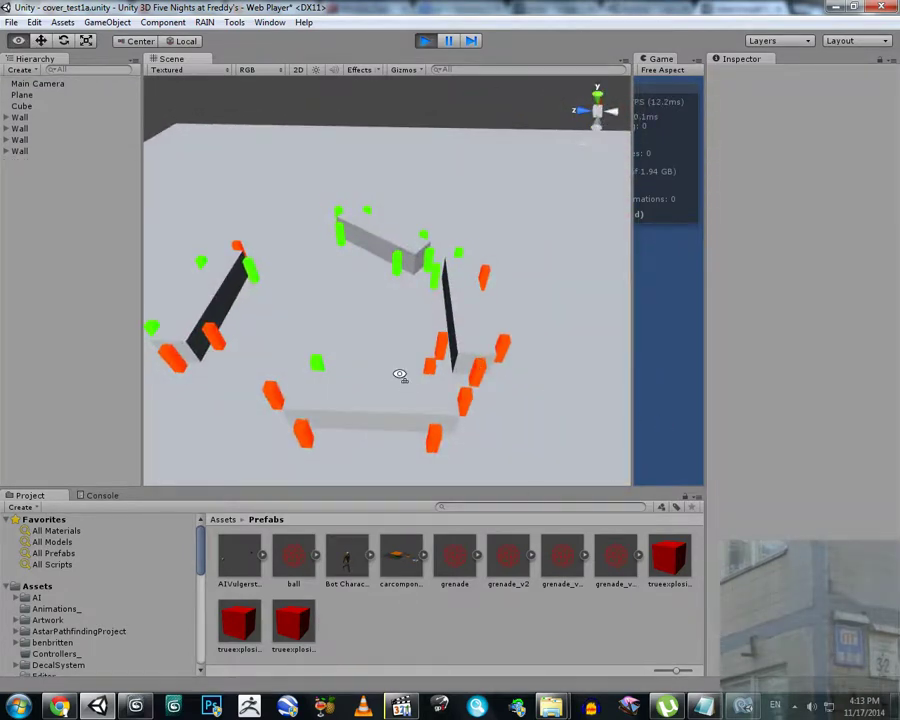
Drop more grenade_v2c prefabs near the covers that are still green, and exit play mode
mouse_move(400, 374)
mouse_down()
mouse_move(338, 368)
mouse_move(387, 377)
mouse_up()
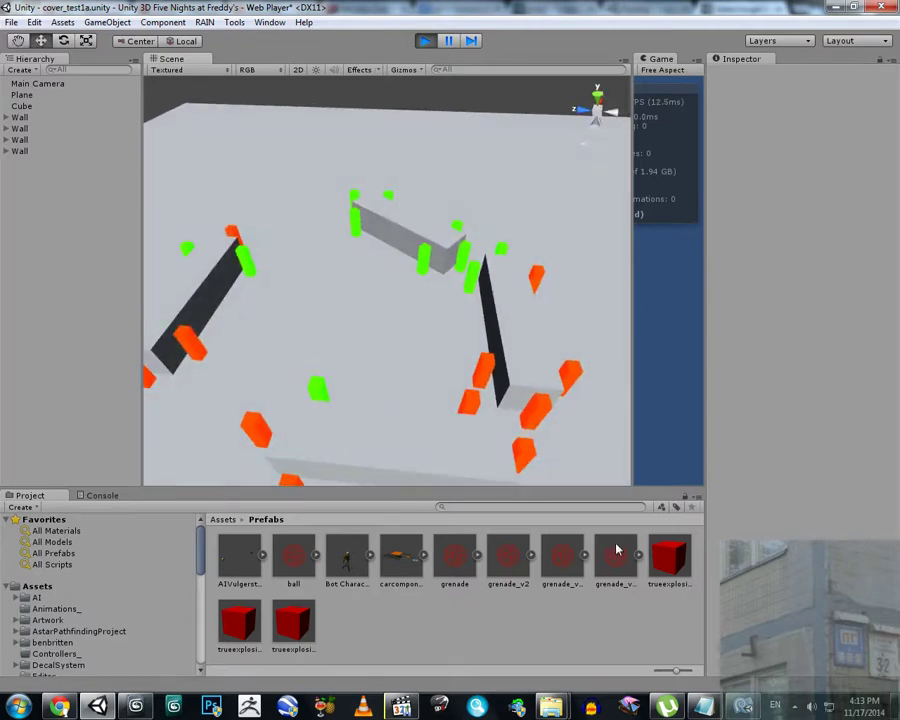
click(484, 205)
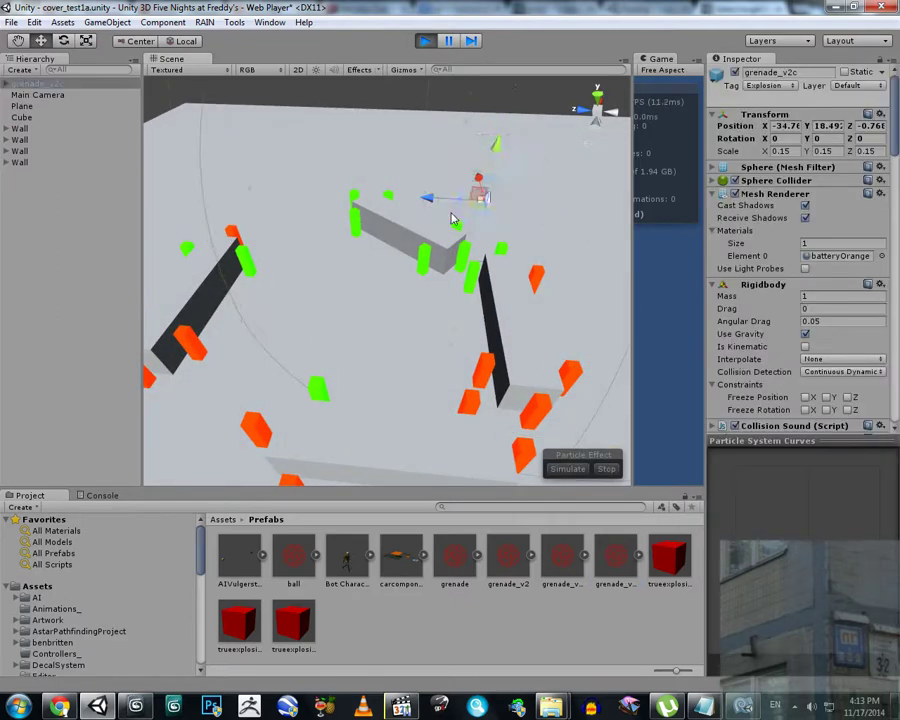
drag(398, 260, 295, 260)
drag(628, 558, 199, 208)
drag(291, 257, 347, 245)
drag(621, 561, 396, 273)
drag(460, 300, 527, 500)
drag(614, 561, 476, 114)
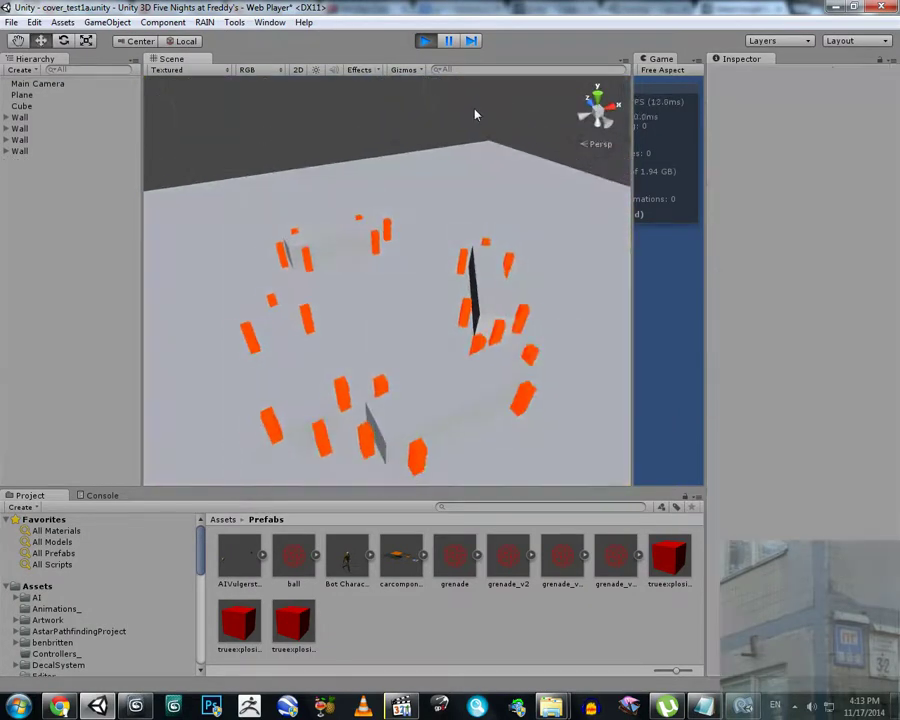
click(425, 41)
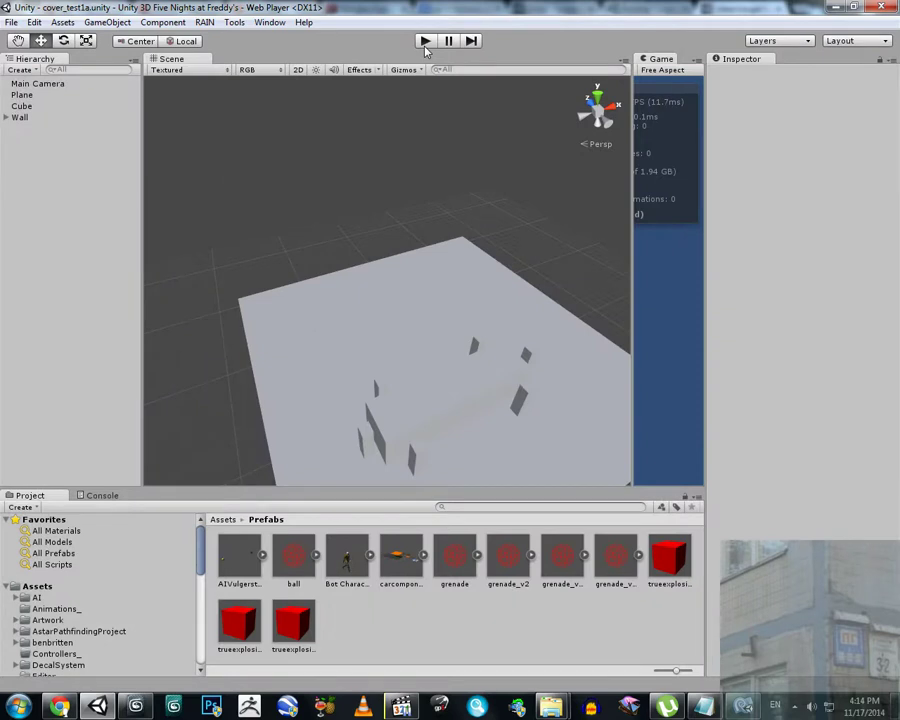